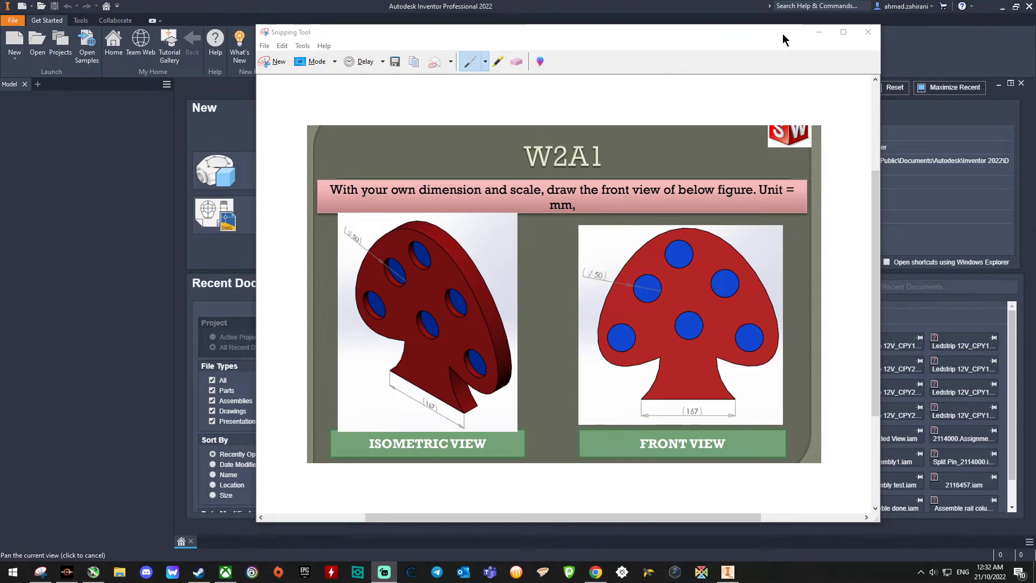
# Minimize the W2A1 mushroom-shape reference screenshot to reveal Inventor's home screen.
pyautogui.click(819, 34)
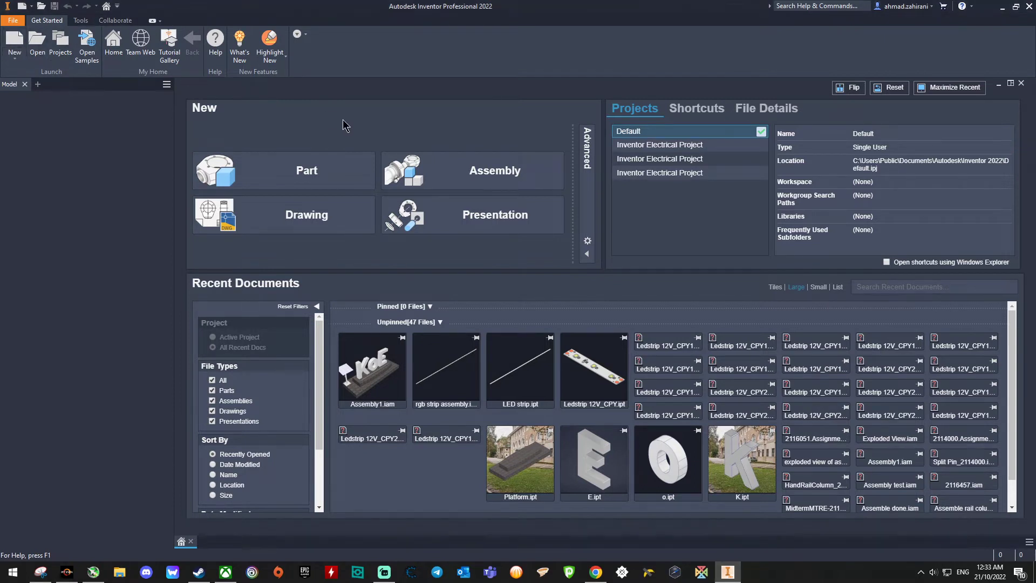
# Create a new part, Part2, from the Standard.ipt template.
pyautogui.hotkey('ctrl', 'n')
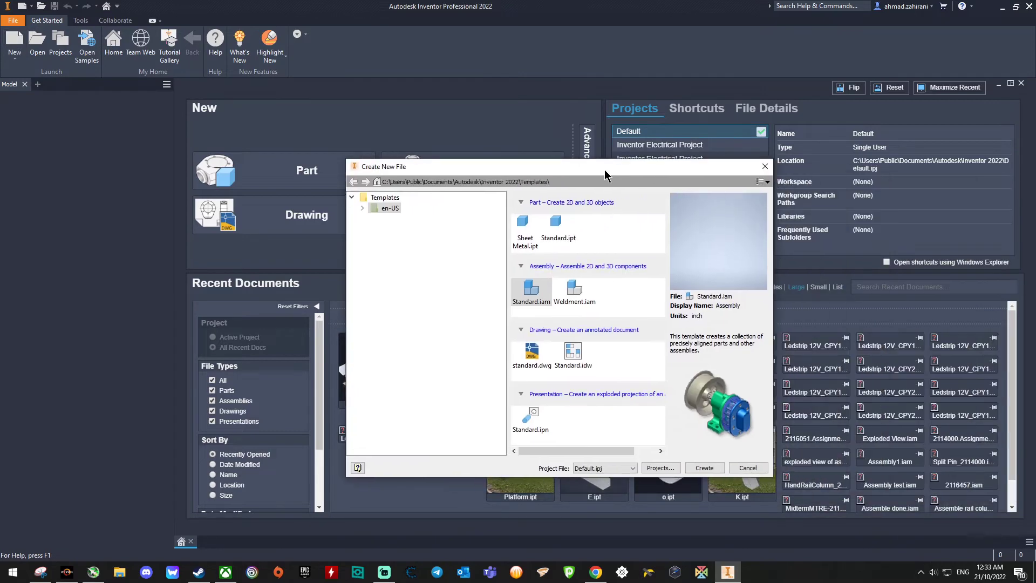
pyautogui.click(556, 226)
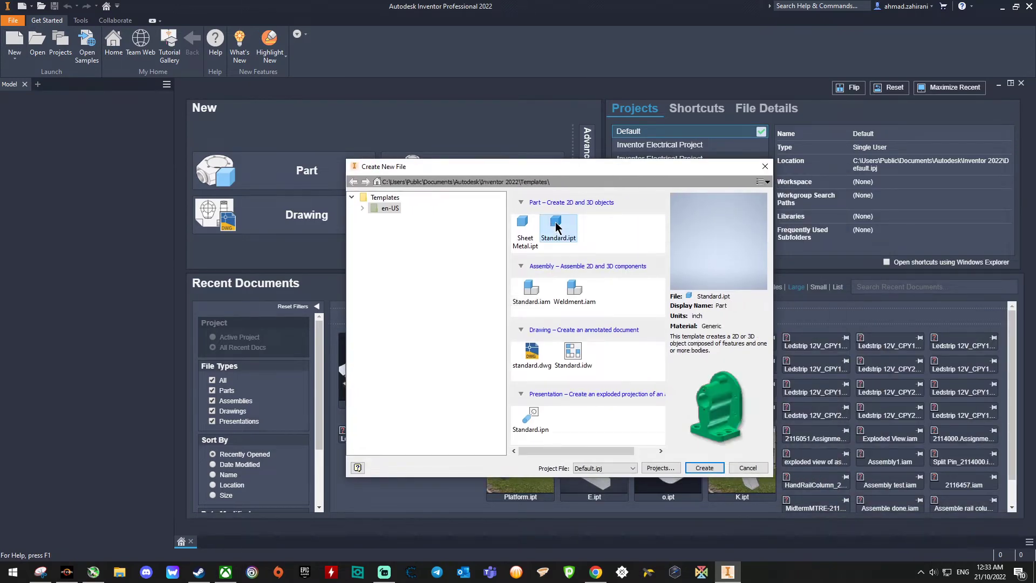
pyautogui.click(704, 468)
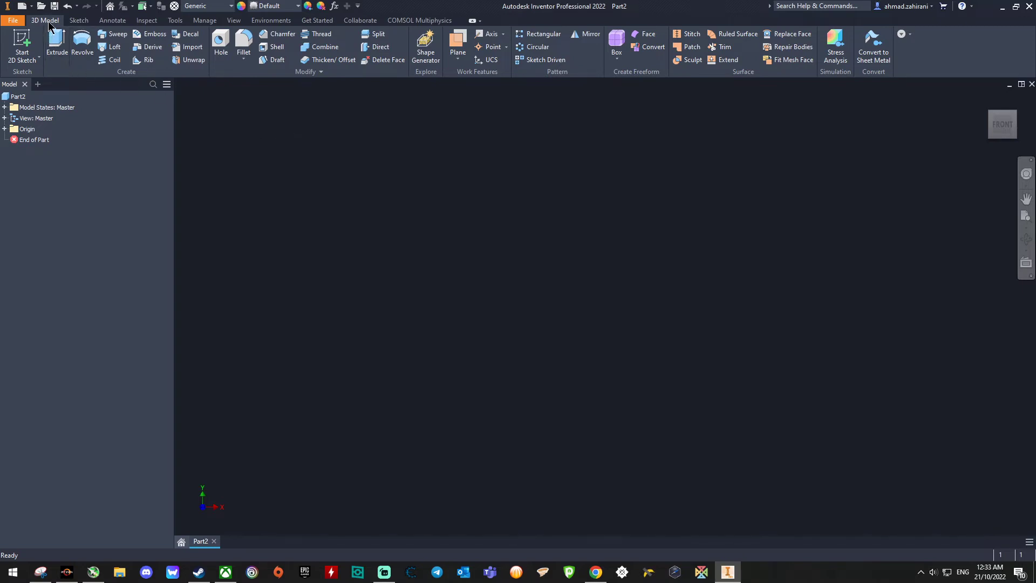
# Browse every ribbon tab from Sketch through COMSOL Multiphysics, ending back on the Sketch tools.
pyautogui.click(79, 20)
pyautogui.click(115, 21)
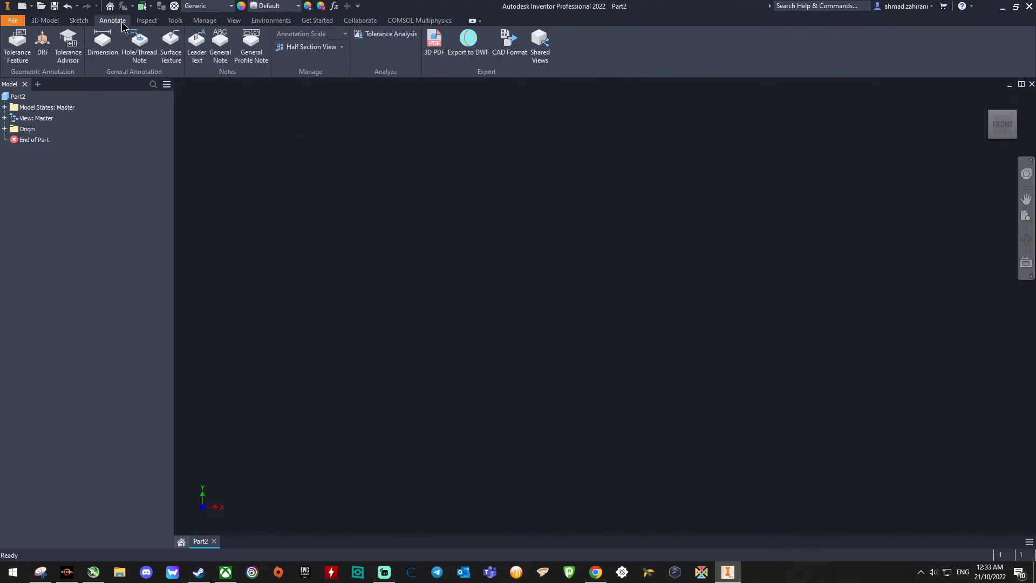
pyautogui.click(146, 21)
pyautogui.click(175, 21)
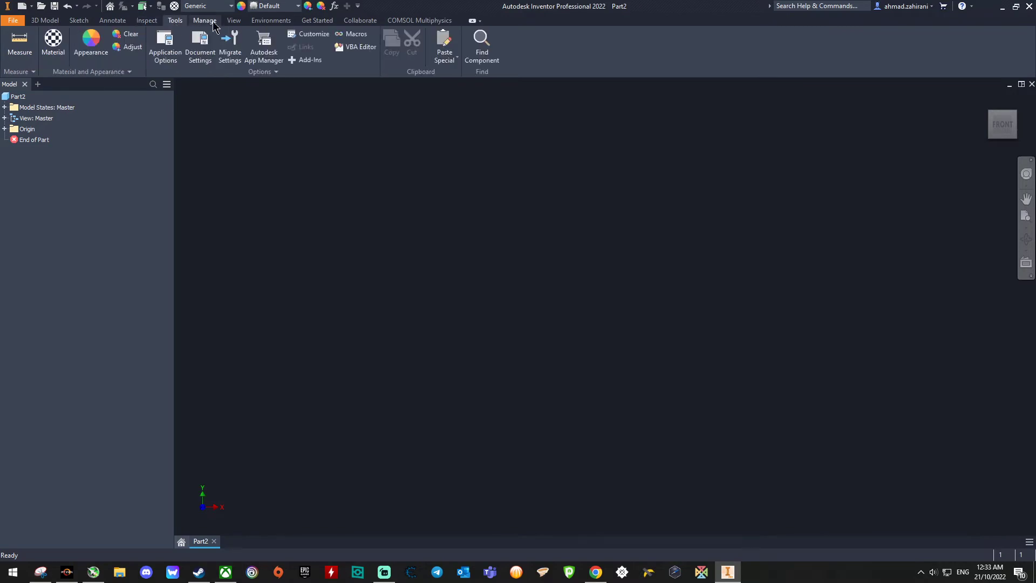
pyautogui.click(205, 20)
pyautogui.click(234, 21)
pyautogui.click(271, 20)
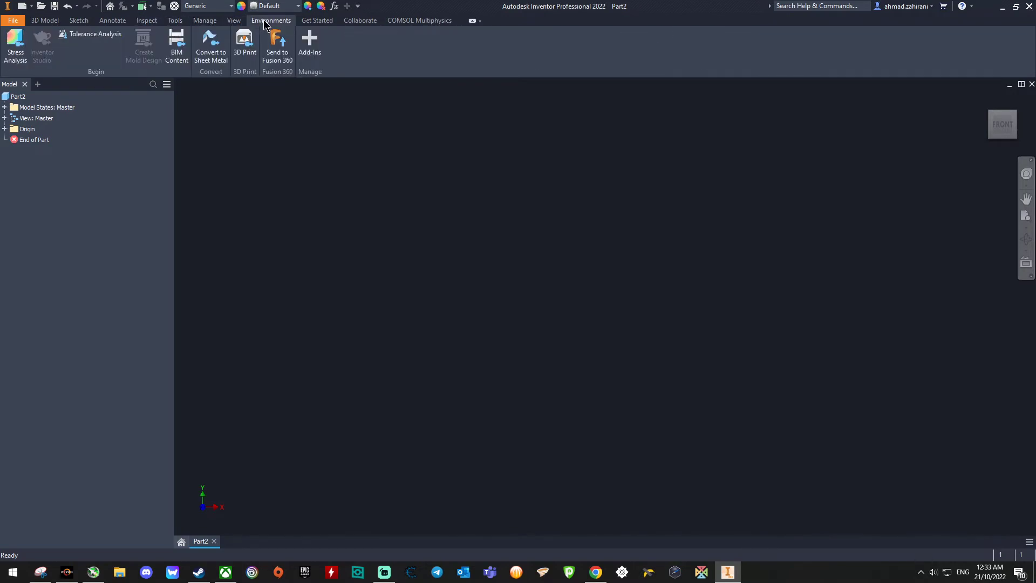
pyautogui.click(319, 21)
pyautogui.click(356, 22)
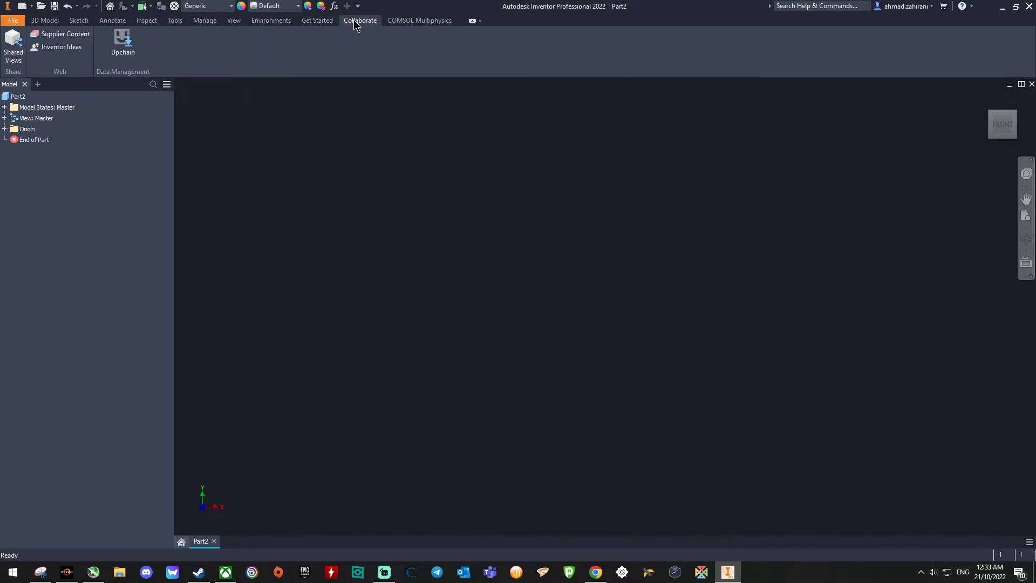
pyautogui.click(409, 22)
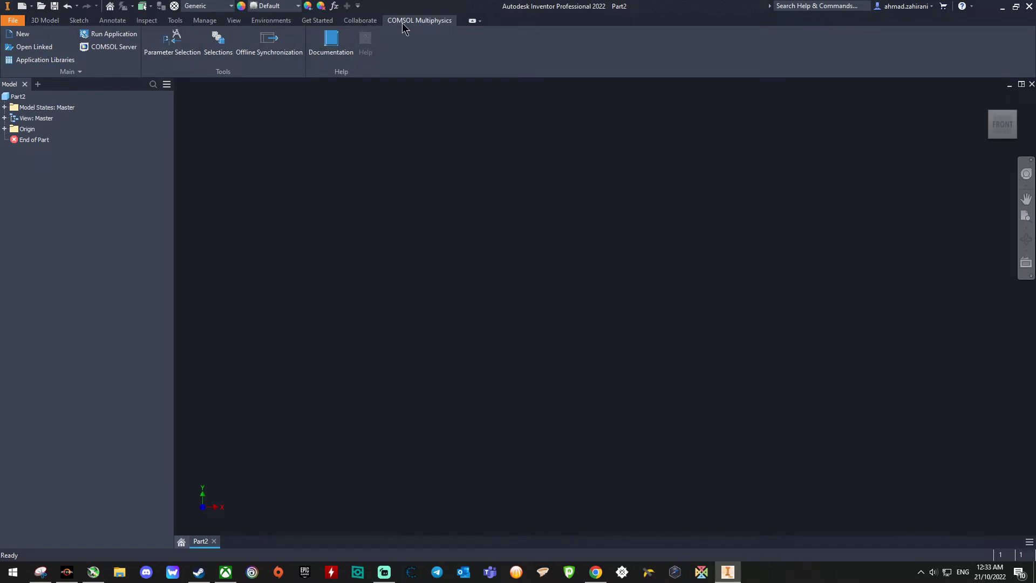
pyautogui.click(46, 22)
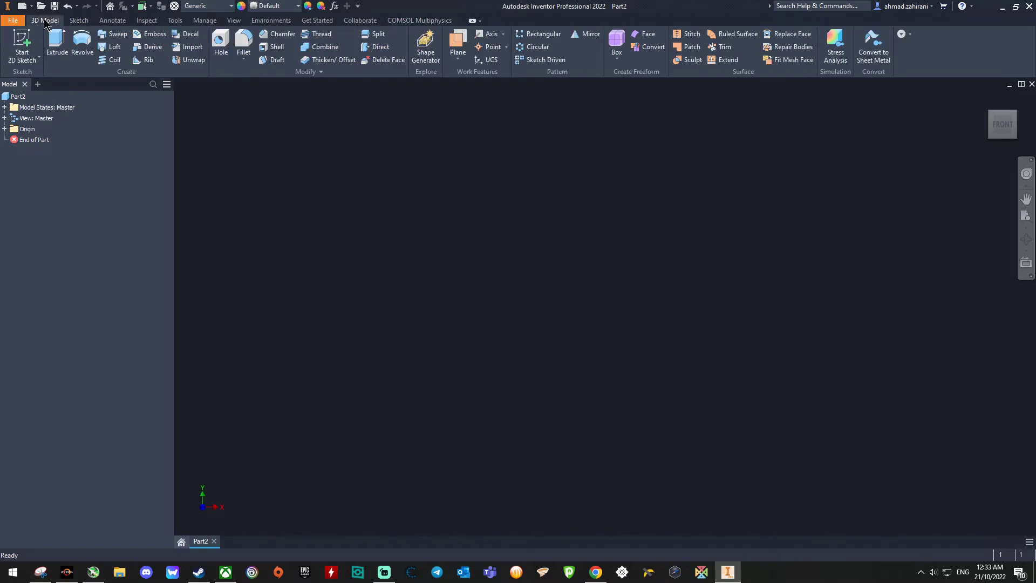
pyautogui.click(79, 20)
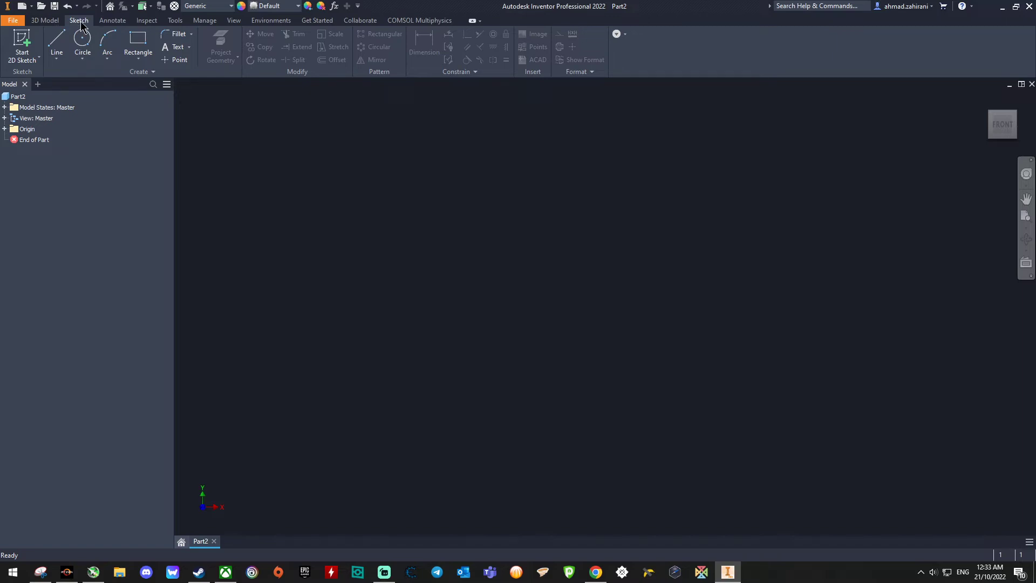
# Start a 2D sketch, Sketch1, on the part's XY plane.
pyautogui.click(39, 57)
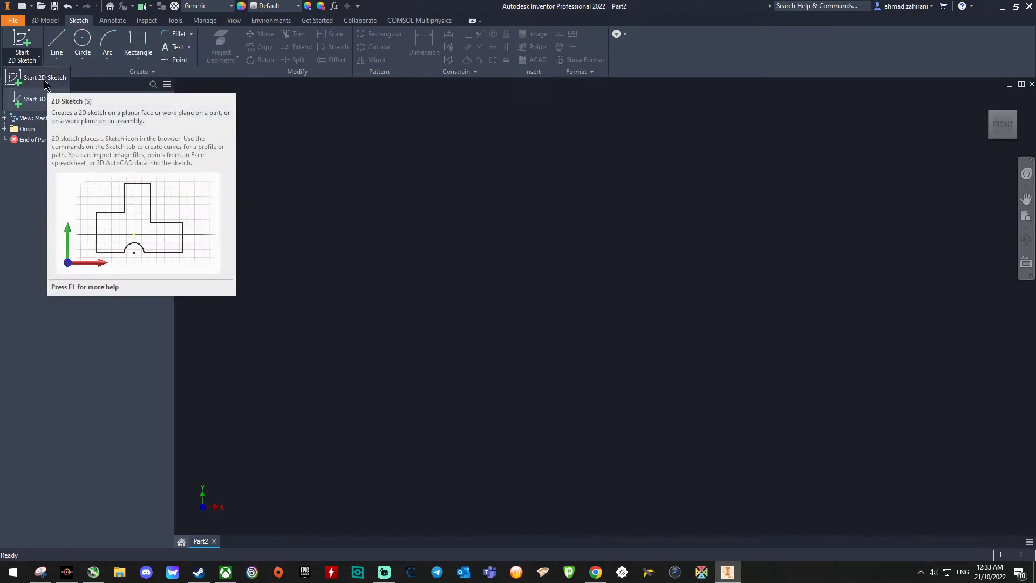
pyautogui.click(44, 79)
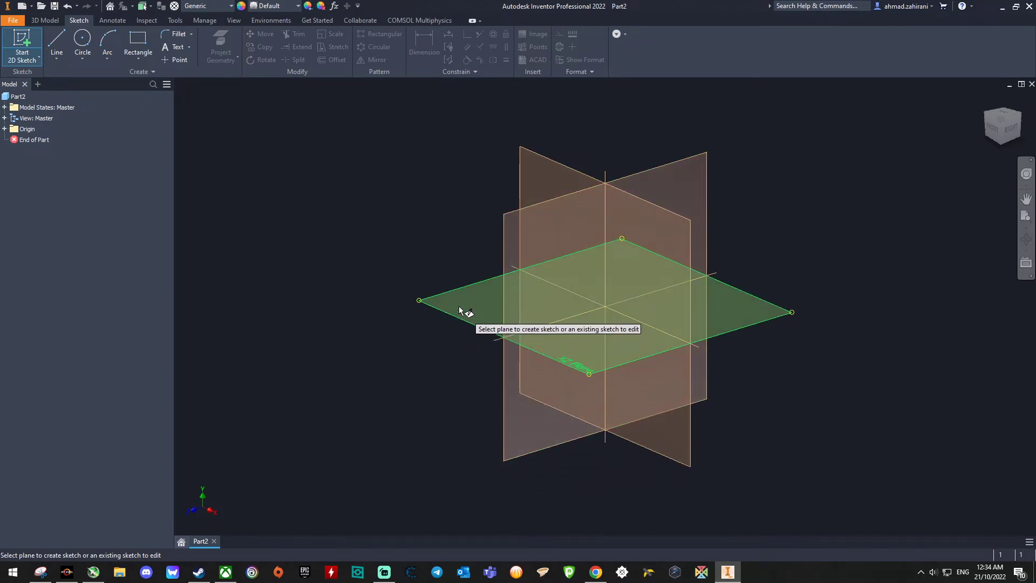
pyautogui.click(533, 171)
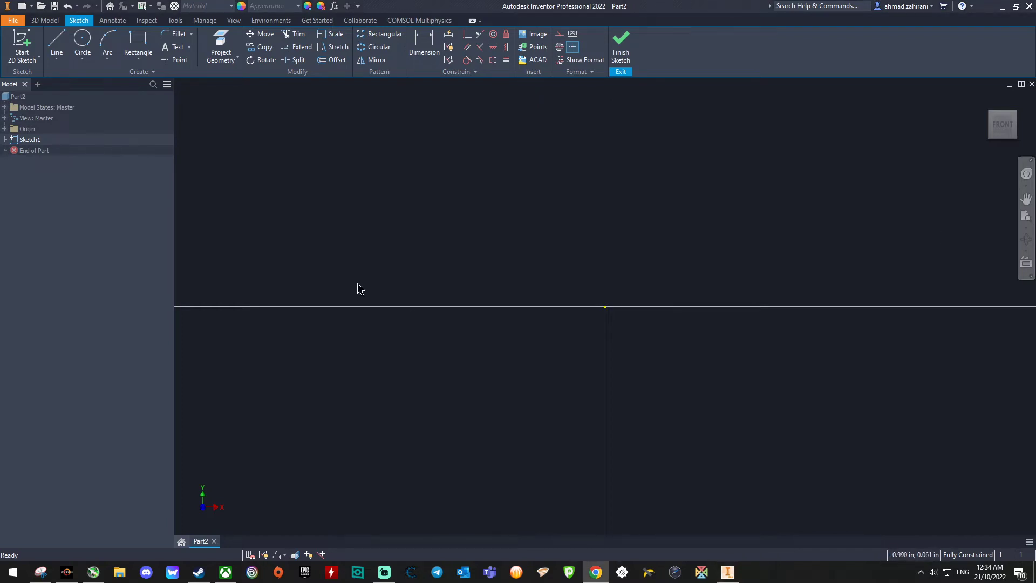
# Select the Line tool, then switch the ribbon to the Tools tab.
pyautogui.scroll(3, 613, 161)
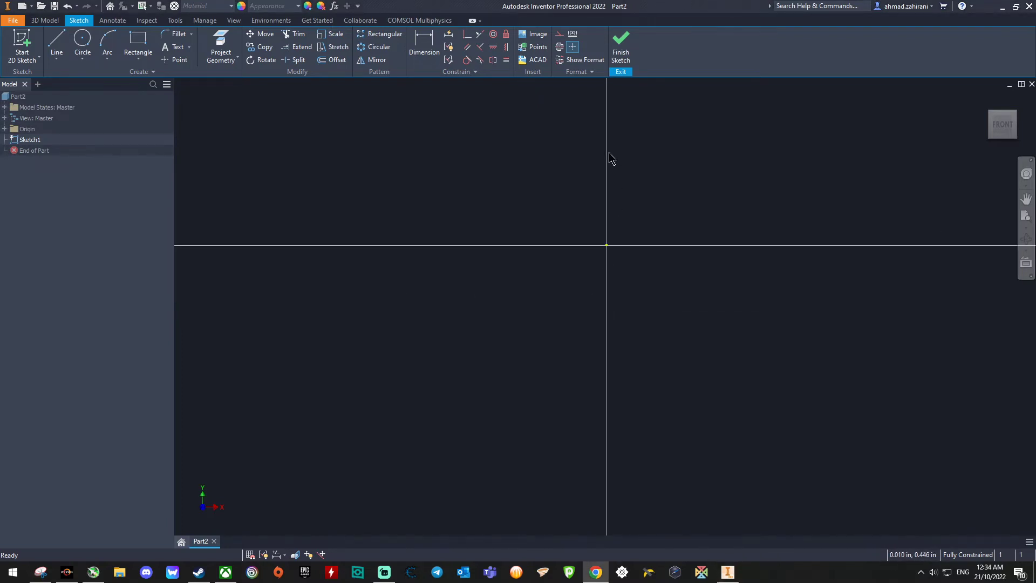
pyautogui.scroll(-4, 613, 154)
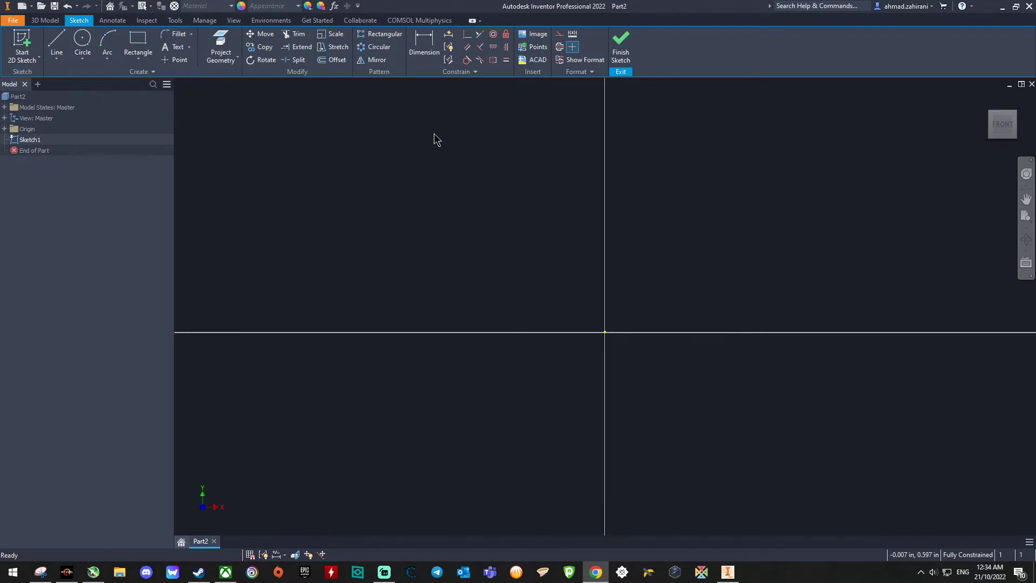
pyautogui.click(58, 43)
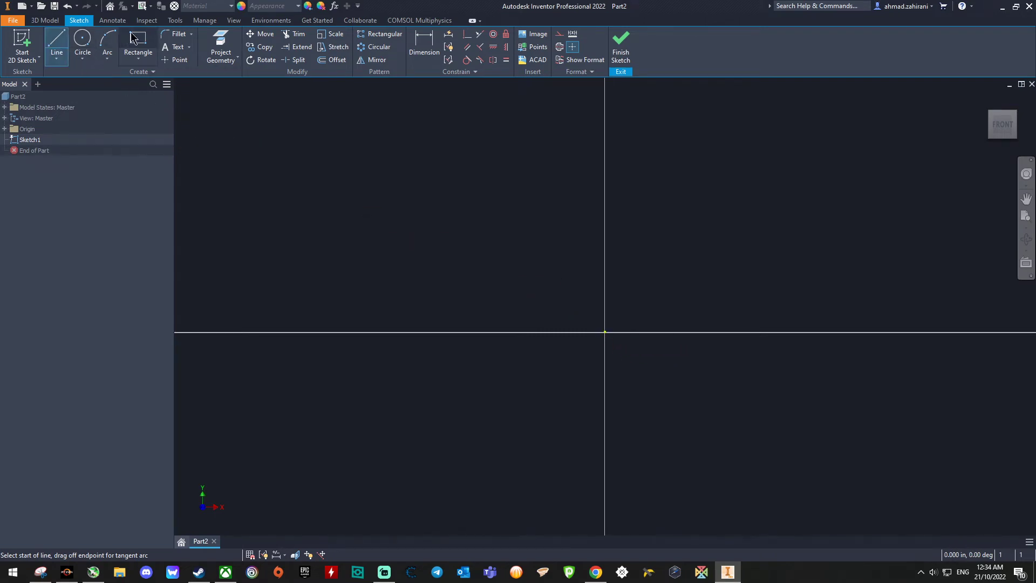
pyautogui.click(175, 21)
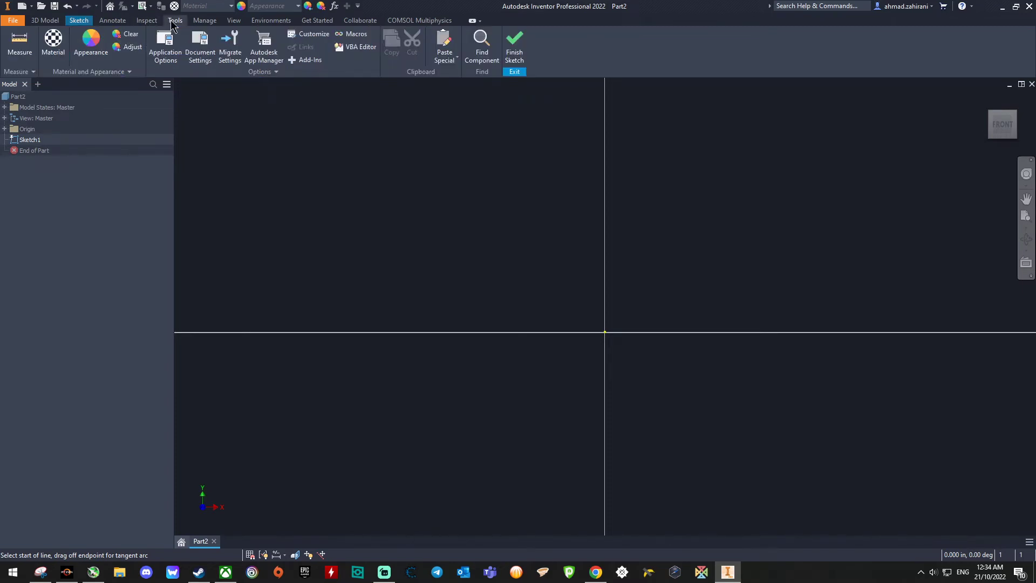
# Set Part2's document units to millimeter for length and kilogram for mass, and apply.
pyautogui.click(199, 45)
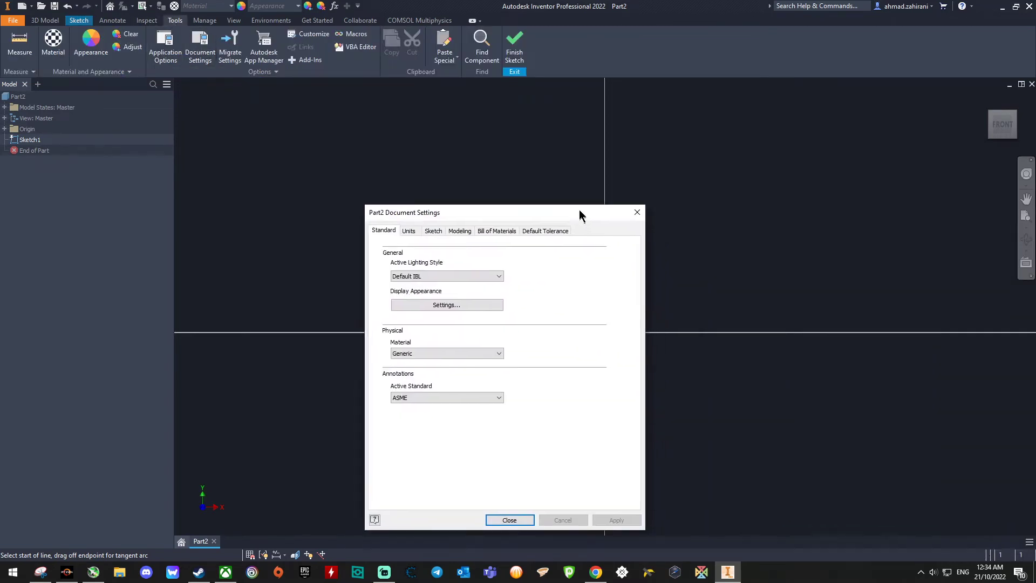
pyautogui.click(409, 202)
pyautogui.click(420, 241)
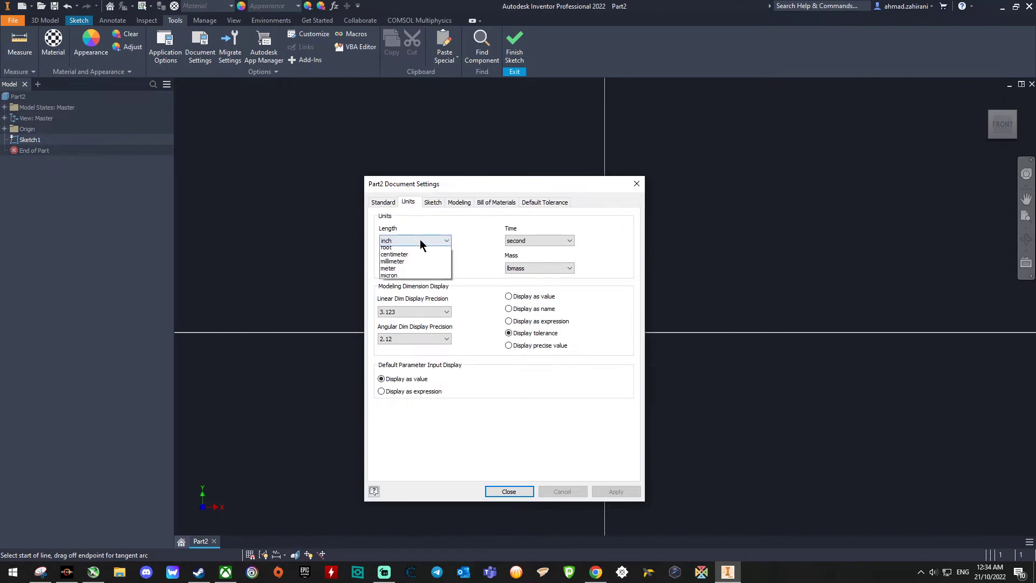
pyautogui.click(407, 273)
pyautogui.click(521, 268)
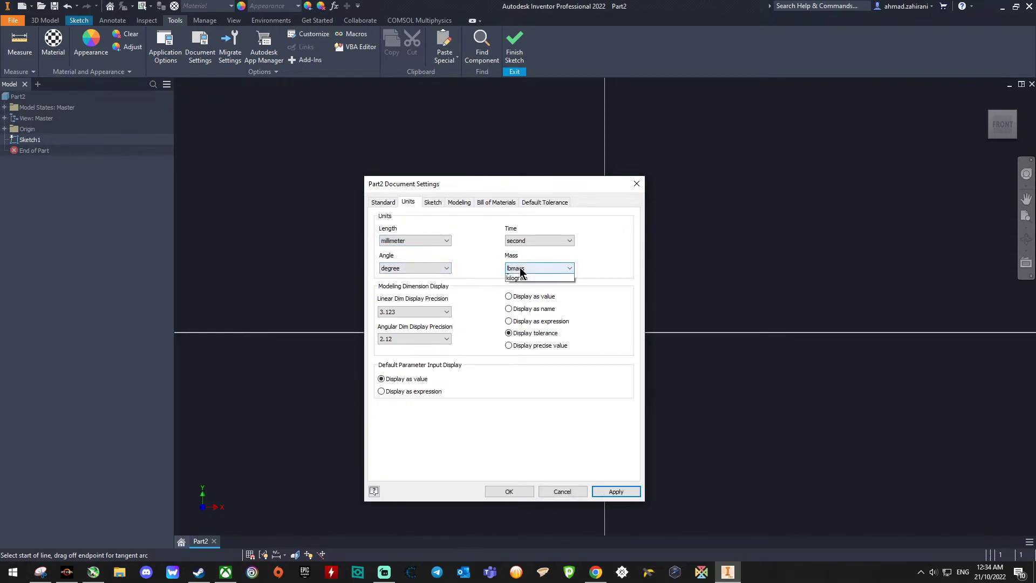
pyautogui.click(521, 299)
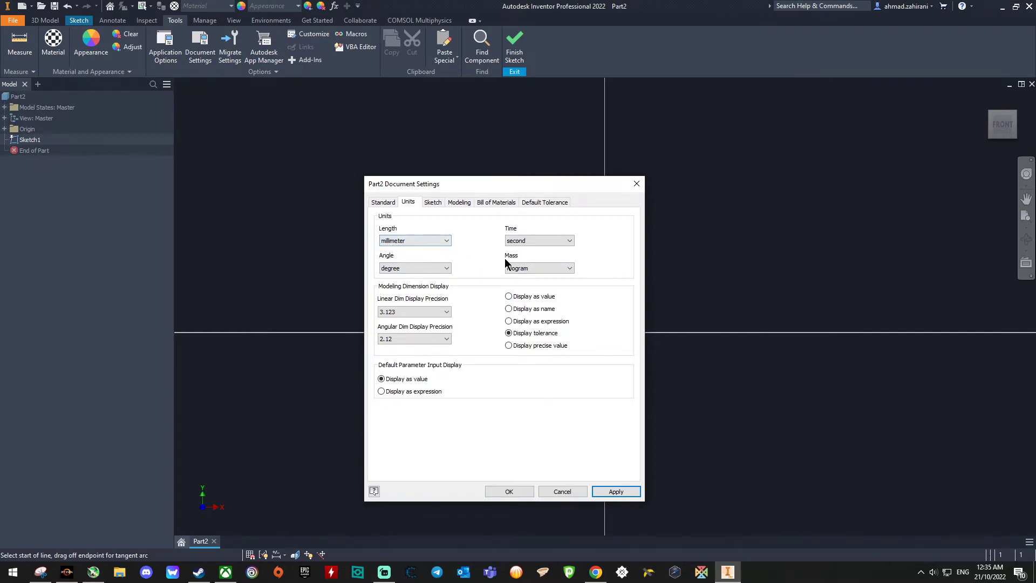
pyautogui.click(616, 492)
pyautogui.click(517, 491)
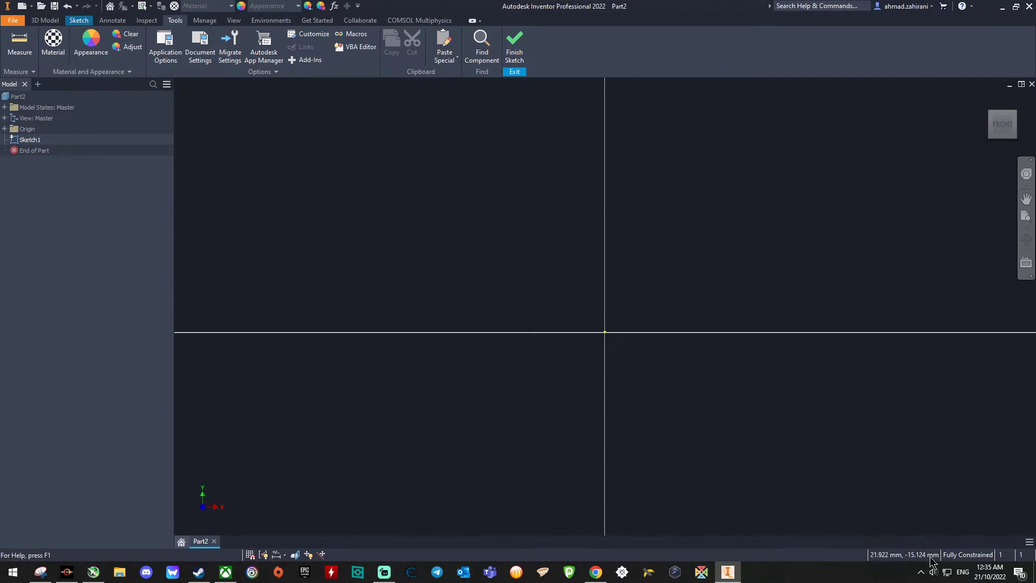
# Draw a horizontal line from the sketch origin with length 167/2 (83.5 mm).
pyautogui.click(85, 23)
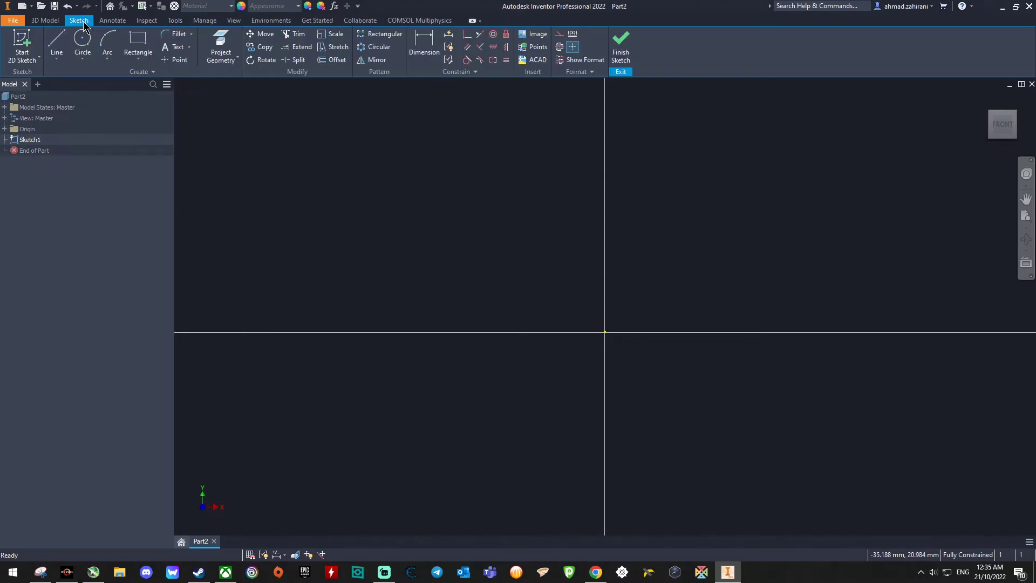
pyautogui.click(57, 42)
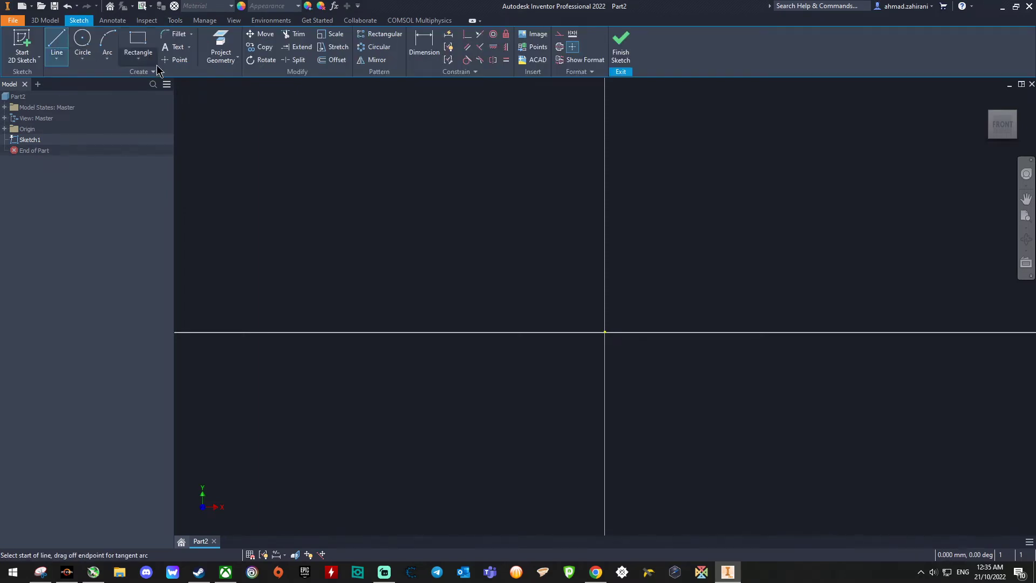
pyautogui.click(605, 332)
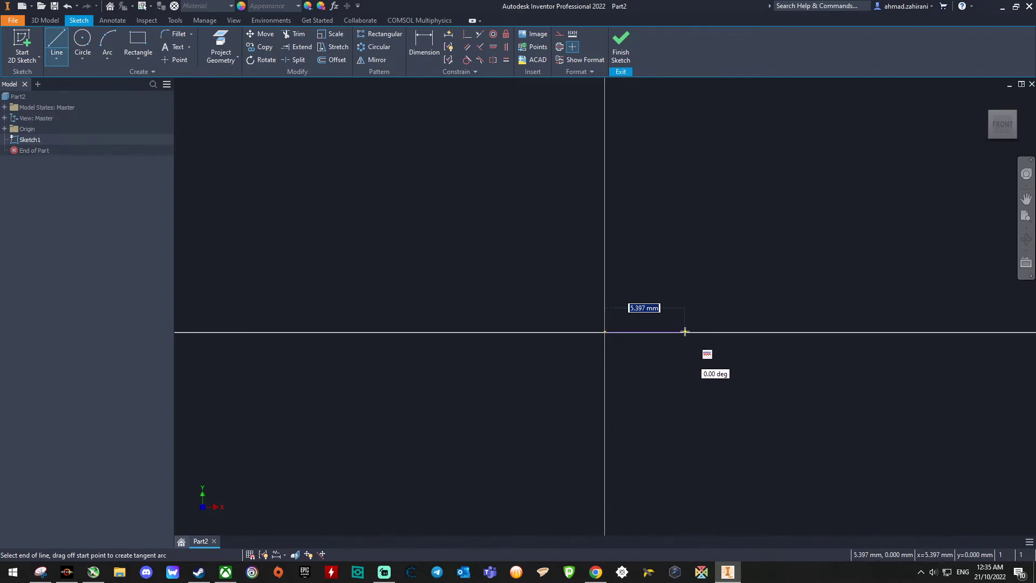
pyautogui.write('167/2')
pyautogui.press('Return')
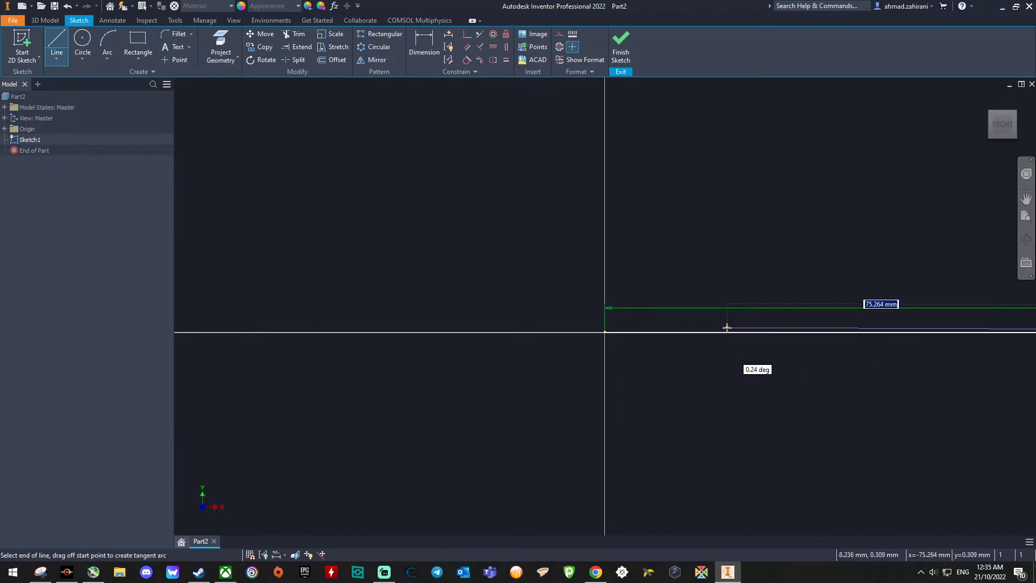
# End the Line command with OK from the right-click marking menu.
pyautogui.scroll(-5, 726, 332)
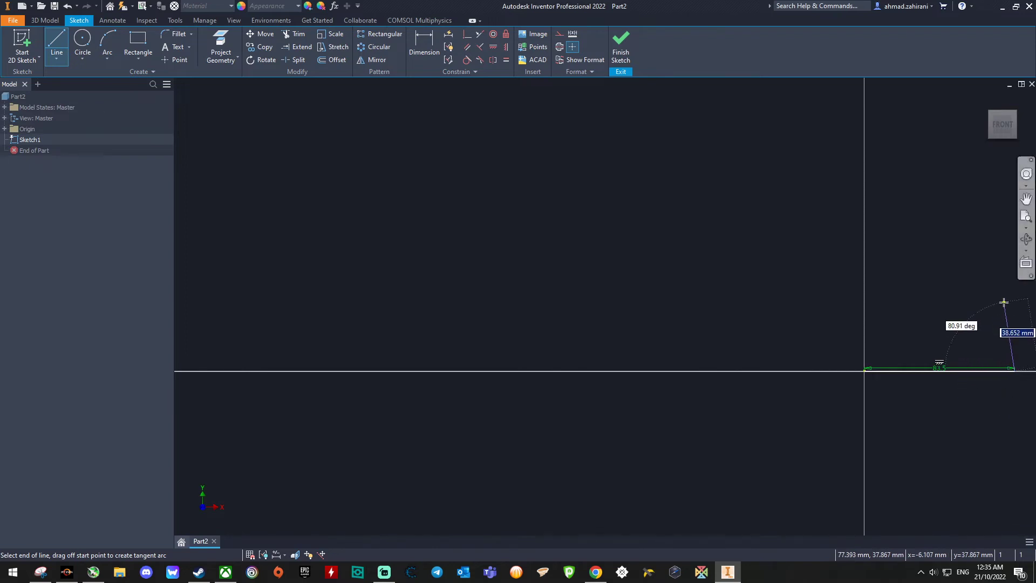
pyautogui.scroll(-2, 1004, 304)
pyautogui.scroll(2, 1007, 302)
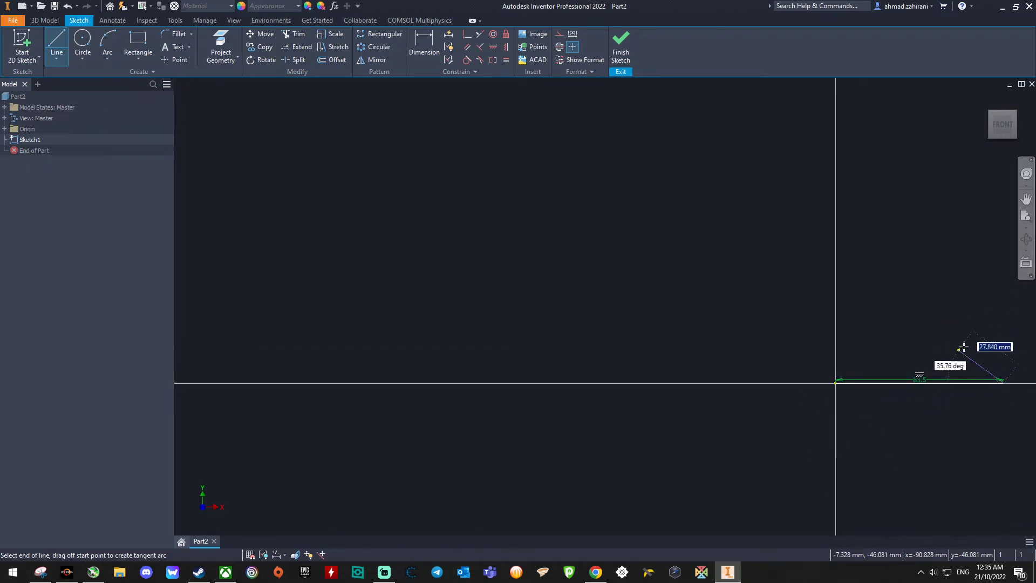
pyautogui.rightClick(979, 341)
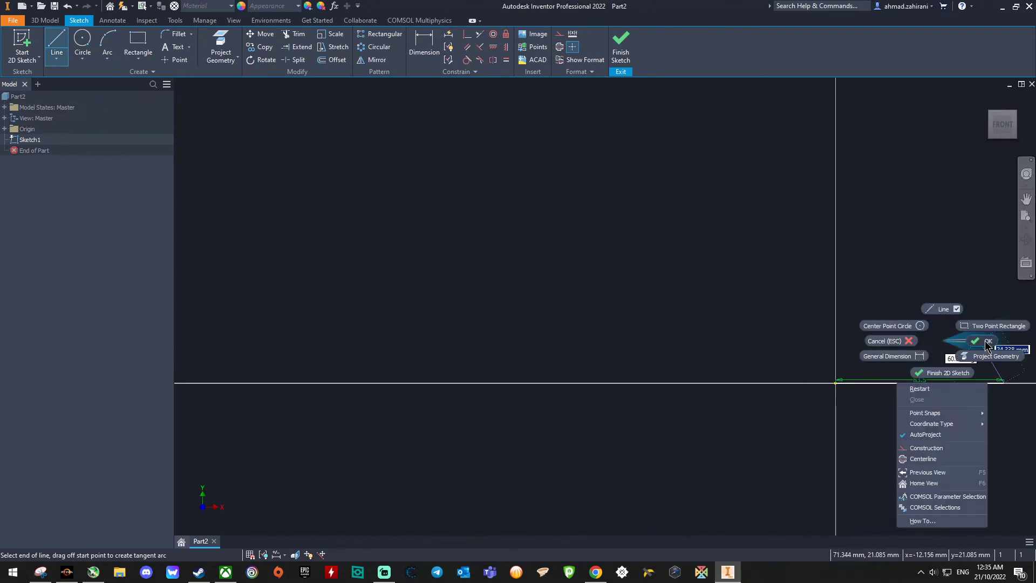
pyautogui.click(980, 339)
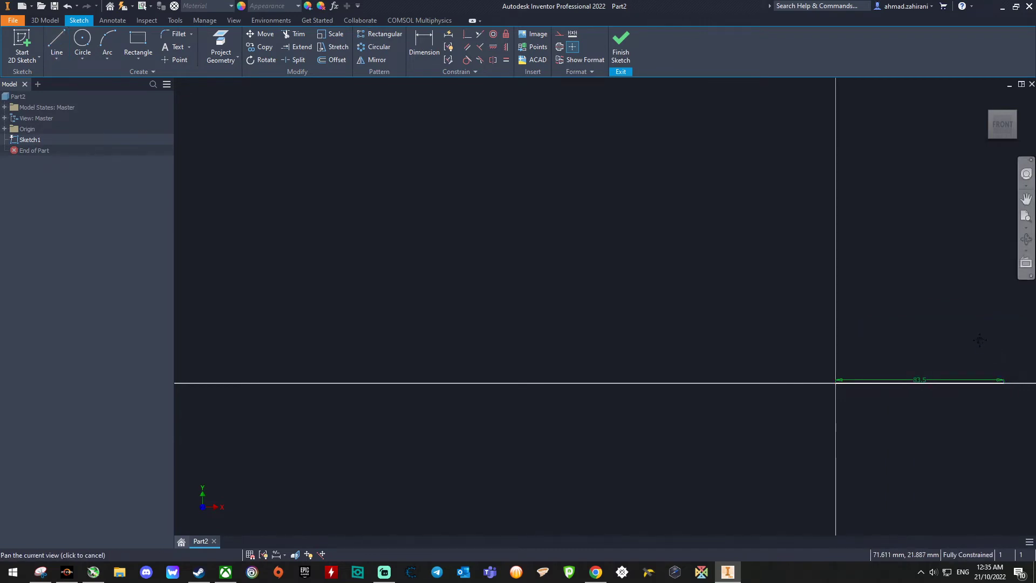
# Draw a four-point control-vertex spline curving upward from the 83.5 mm line's end.
pyautogui.moveTo(980, 341)
pyautogui.mouseDown(button='middle')
pyautogui.moveTo(867, 351)
pyautogui.moveTo(736, 296)
pyautogui.moveTo(724, 289)
pyautogui.moveTo(756, 234)
pyautogui.moveTo(773, 248)
pyautogui.moveTo(671, 306)
pyautogui.moveTo(638, 367)
pyautogui.moveTo(694, 319)
pyautogui.mouseUp(button='middle')
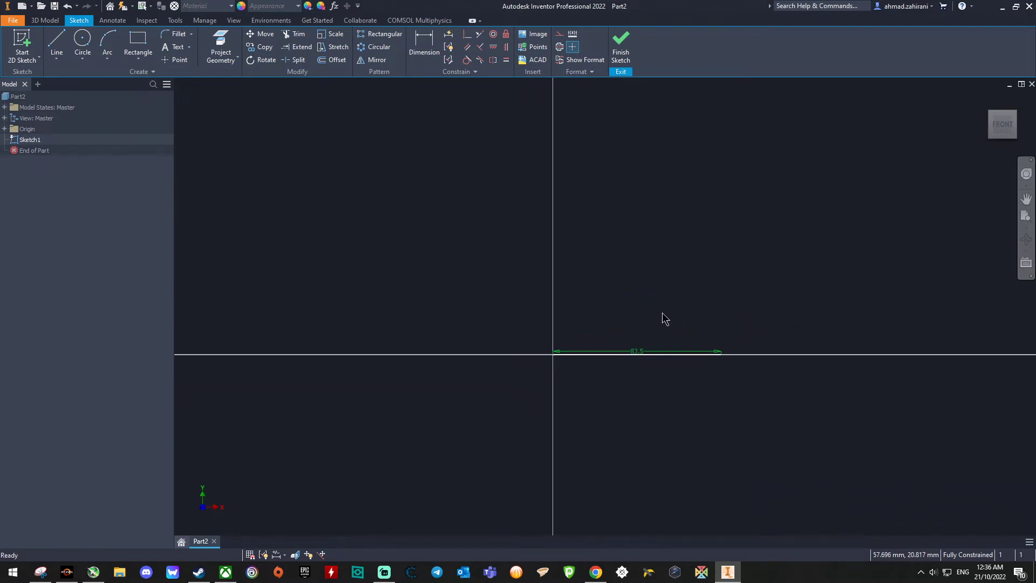
pyautogui.moveTo(638, 319)
pyautogui.mouseDown(button='middle')
pyautogui.moveTo(673, 296)
pyautogui.moveTo(637, 231)
pyautogui.moveTo(515, 234)
pyautogui.moveTo(481, 333)
pyautogui.moveTo(566, 349)
pyautogui.moveTo(578, 335)
pyautogui.mouseUp(button='middle')
pyautogui.scroll(-1, 587, 350)
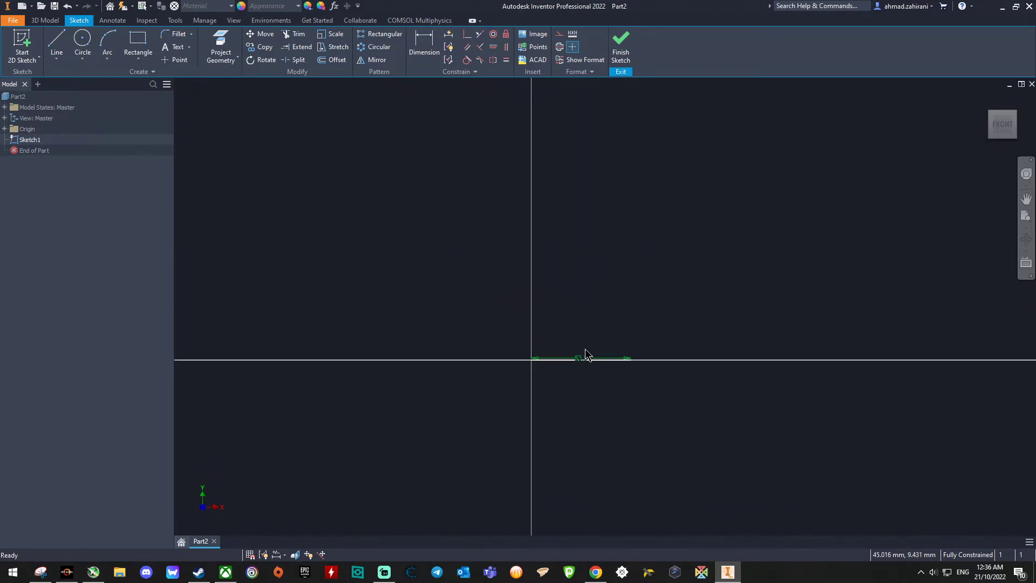
pyautogui.scroll(2, 587, 351)
pyautogui.scroll(-1, 593, 335)
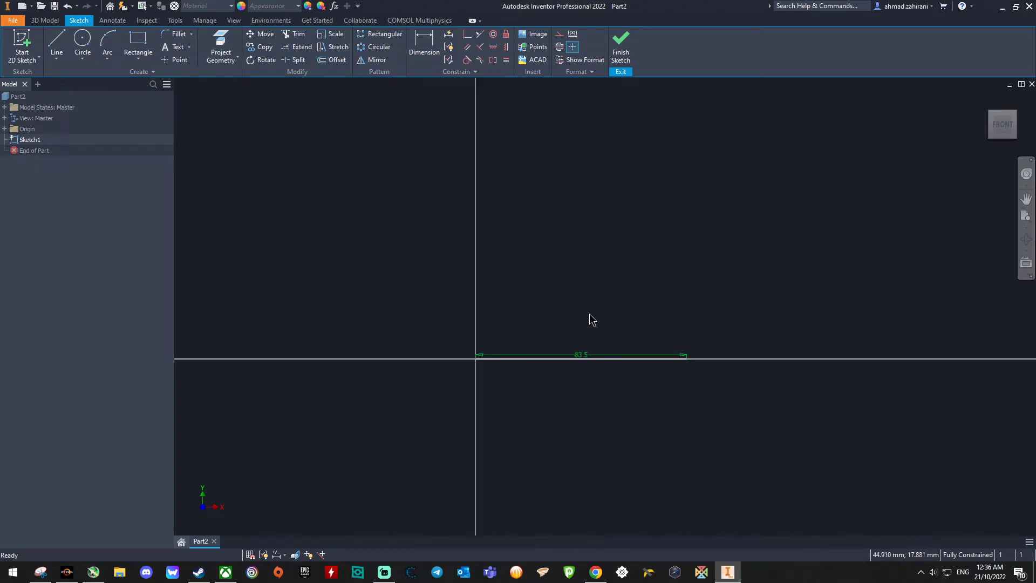
pyautogui.scroll(1, 590, 319)
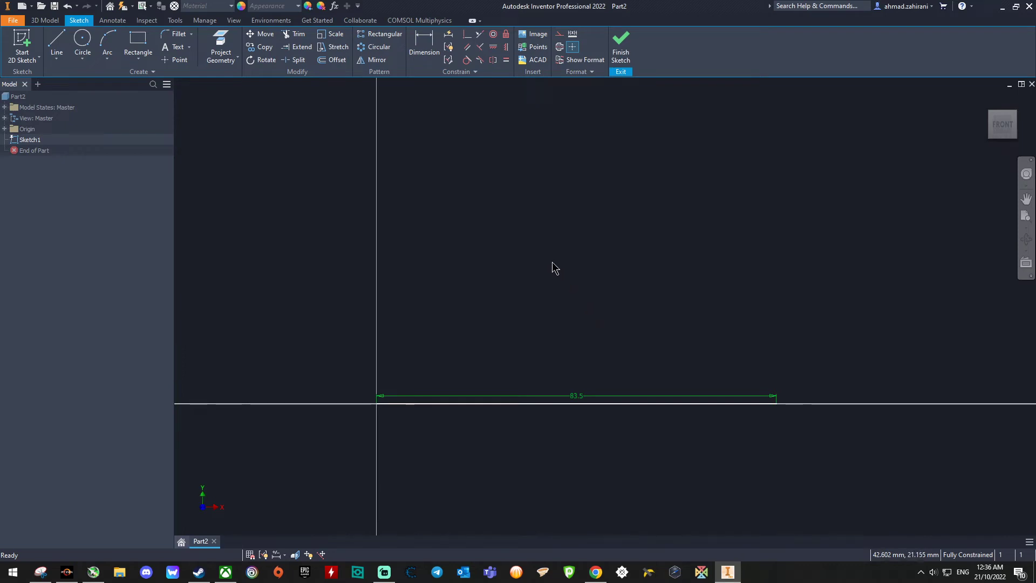
pyautogui.scroll(-2, 520, 243)
pyautogui.scroll(1, 502, 143)
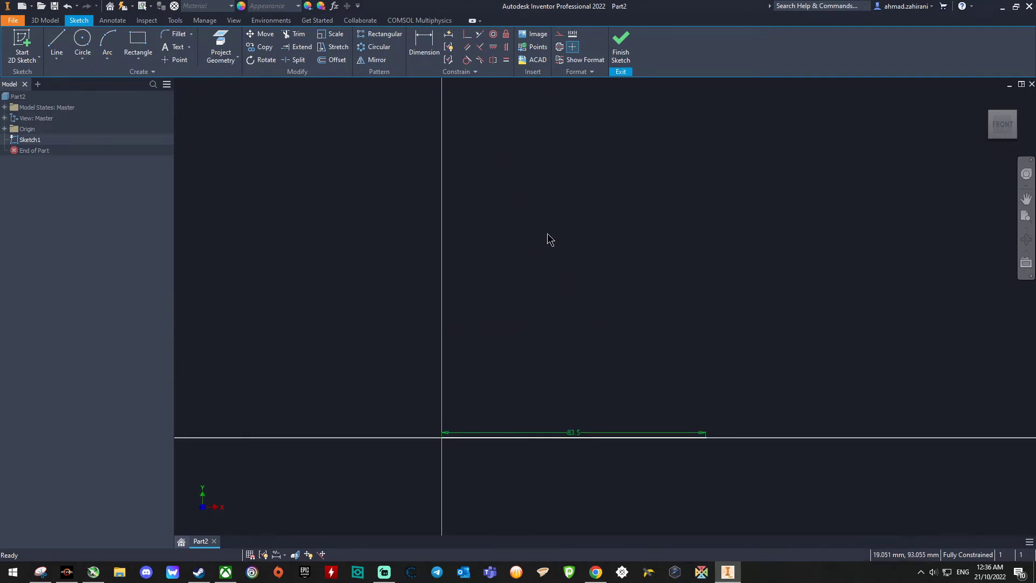
pyautogui.click(57, 58)
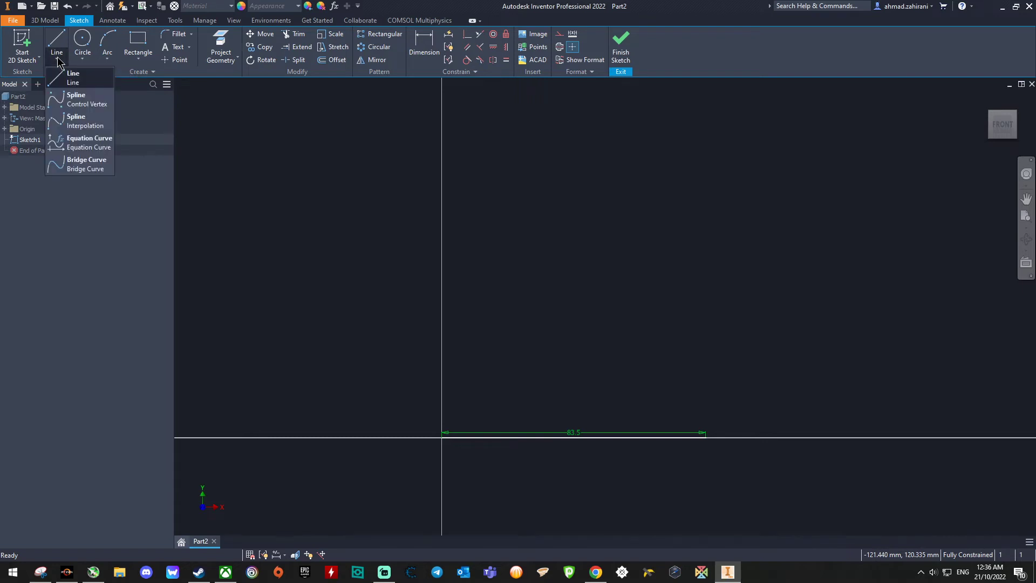
pyautogui.click(78, 107)
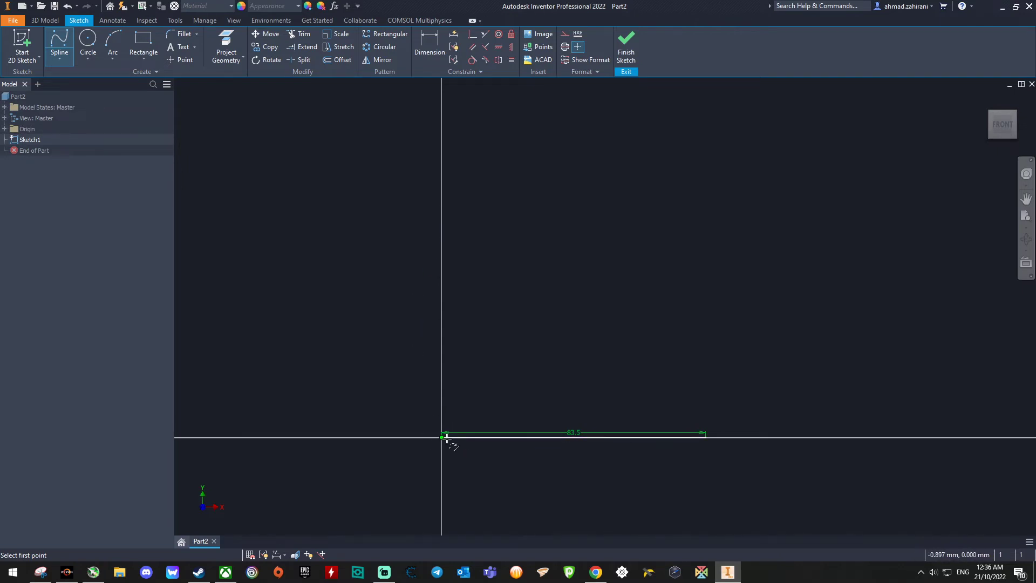
pyautogui.click(705, 437)
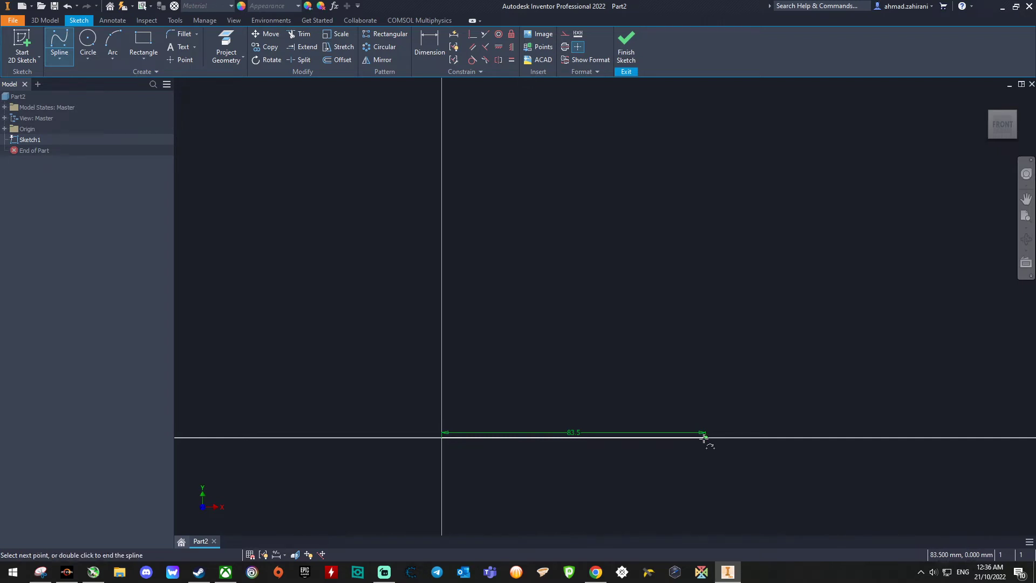
pyautogui.click(655, 402)
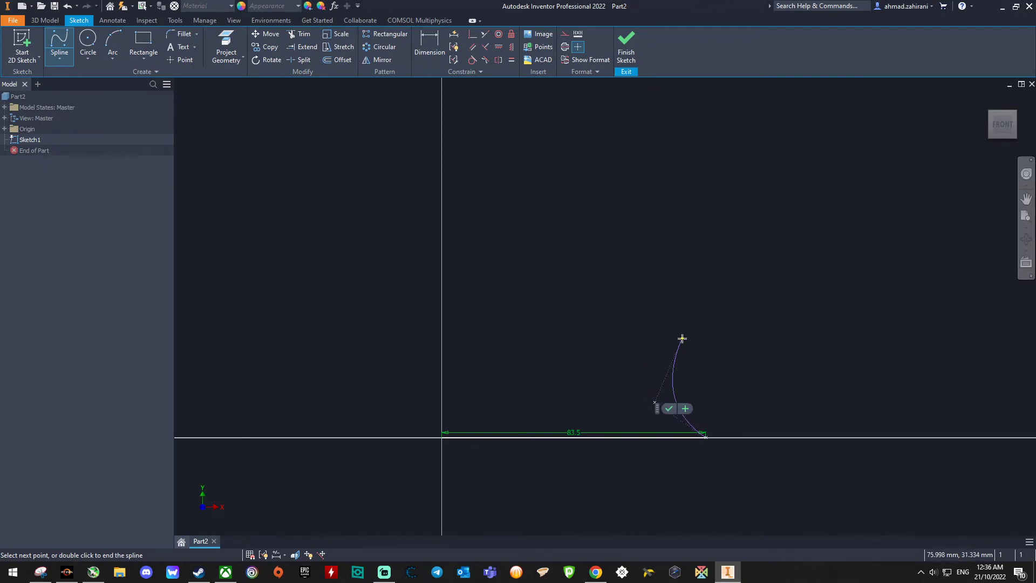
pyautogui.click(642, 361)
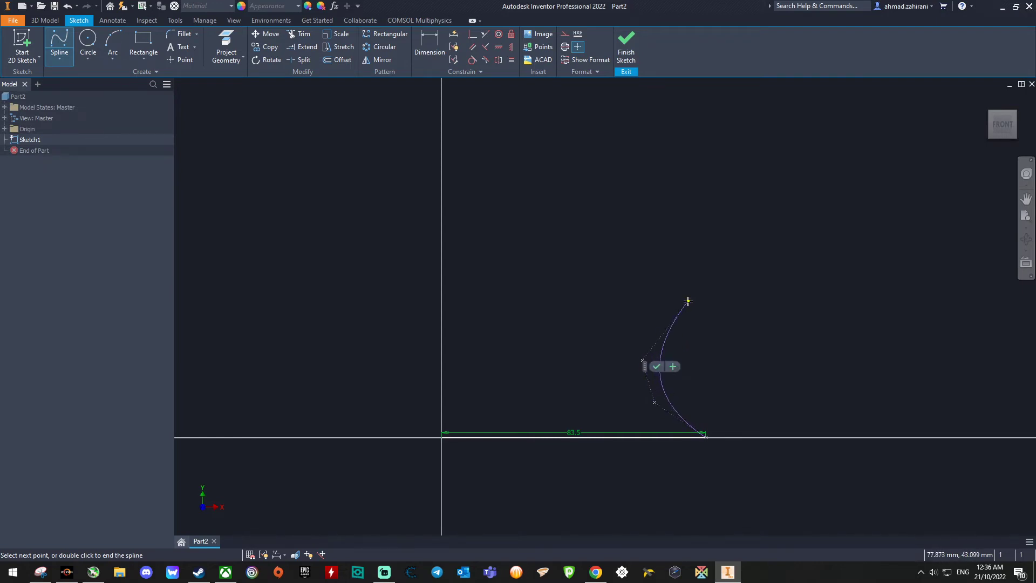
pyautogui.click(649, 300)
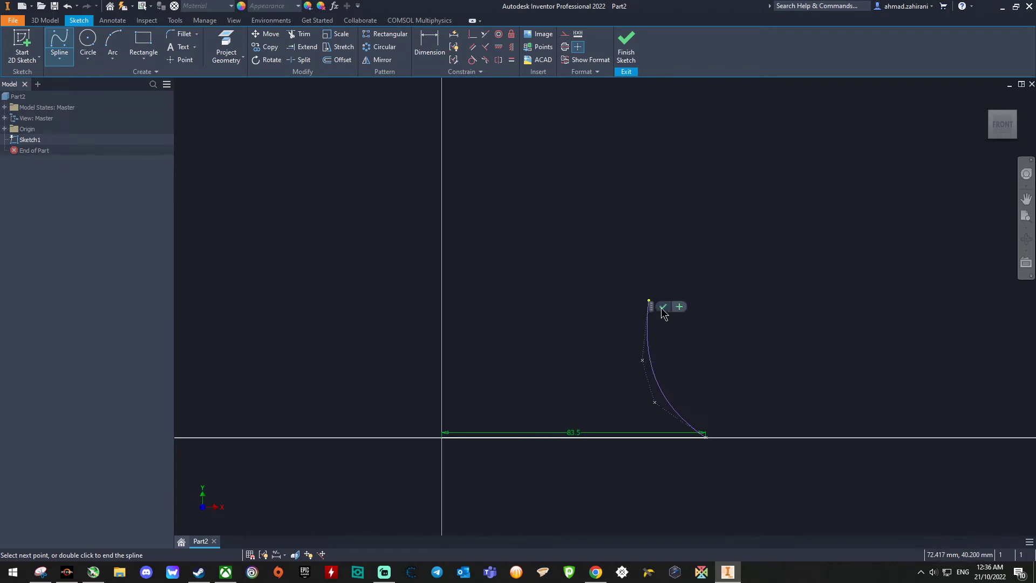
pyautogui.click(661, 307)
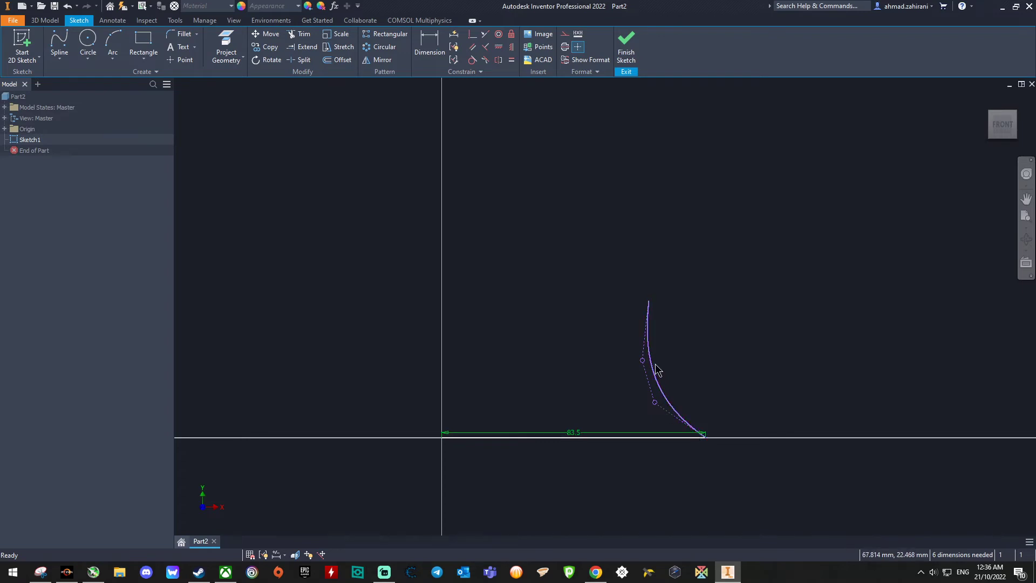
# Drag the spline's control vertices to refine its curve.
pyautogui.moveTo(642, 360); pyautogui.dragTo(632, 365)
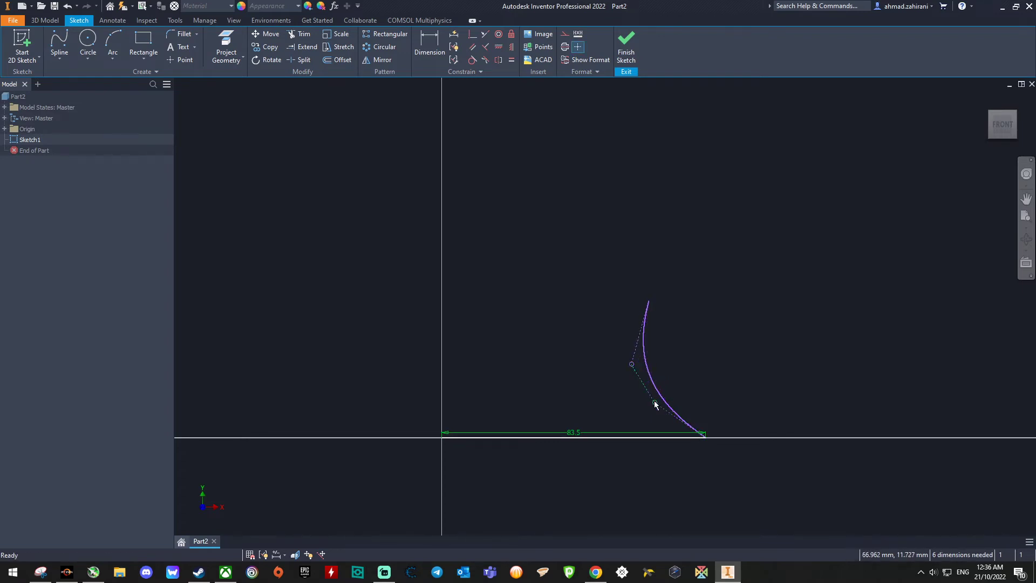
pyautogui.moveTo(655, 403); pyautogui.dragTo(652, 408)
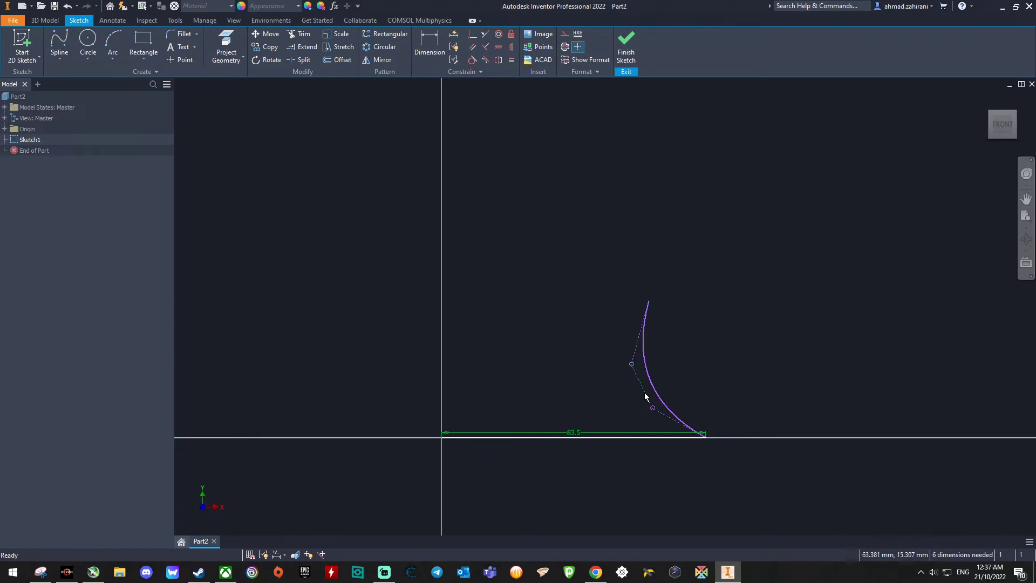
pyautogui.moveTo(653, 408); pyautogui.dragTo(655, 405)
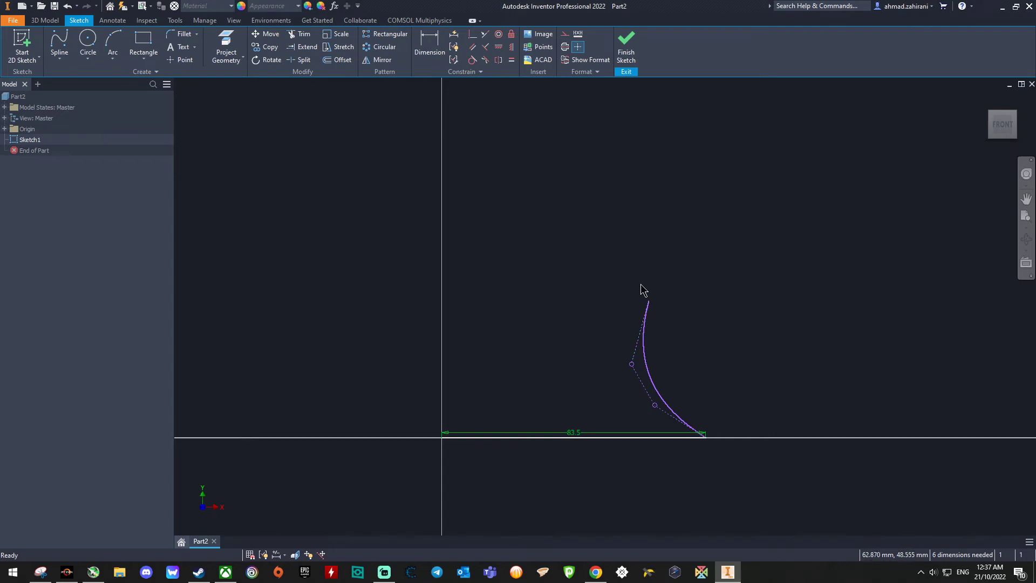
pyautogui.scroll(2, 641, 283)
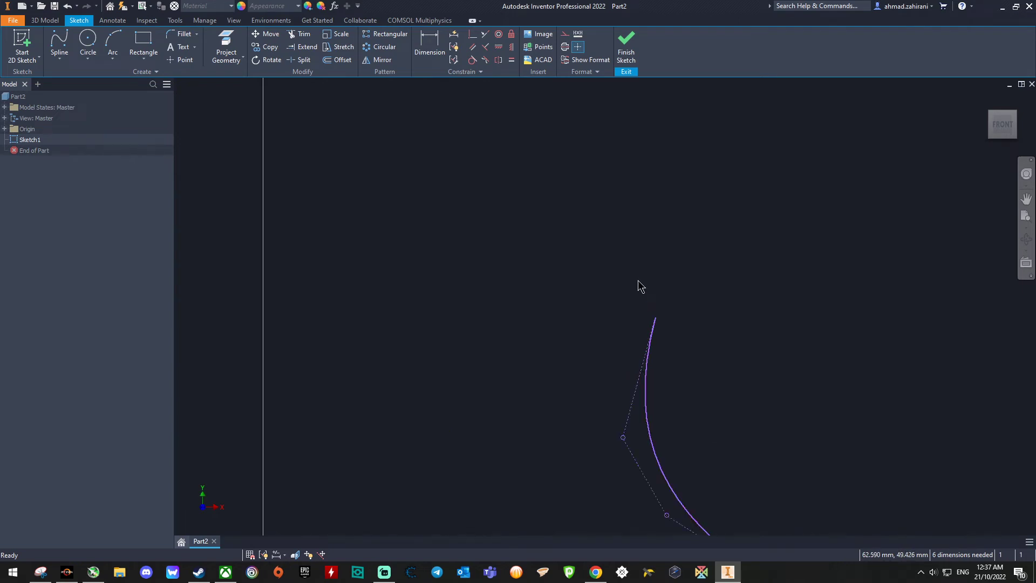
pyautogui.scroll(-4, 621, 254)
pyautogui.moveTo(596, 177); pyautogui.dragTo(598, 300, button='middle')
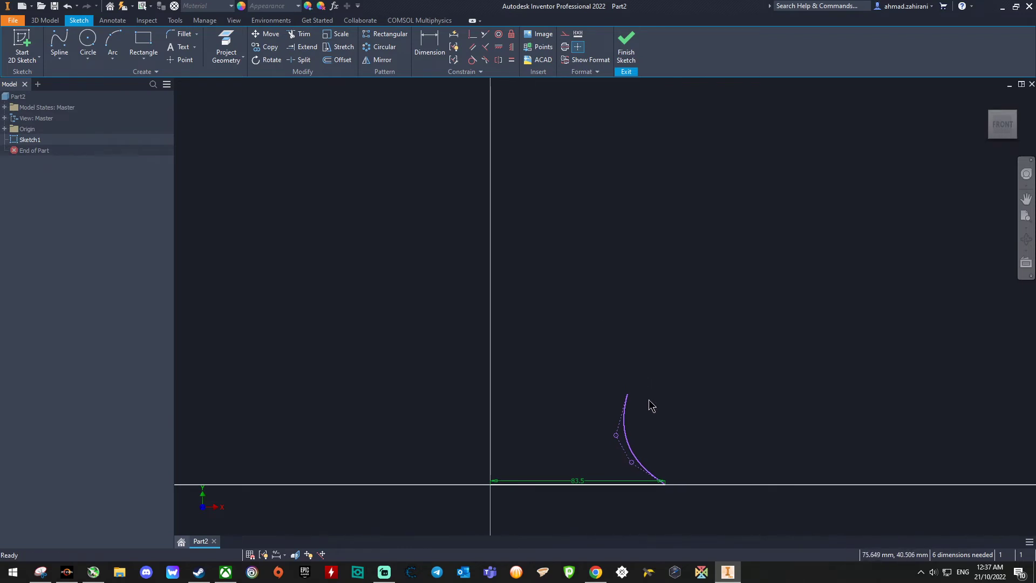
# Add a second spline from the first curve's top, bulging right and ending high on the Y axis.
pyautogui.click(58, 47)
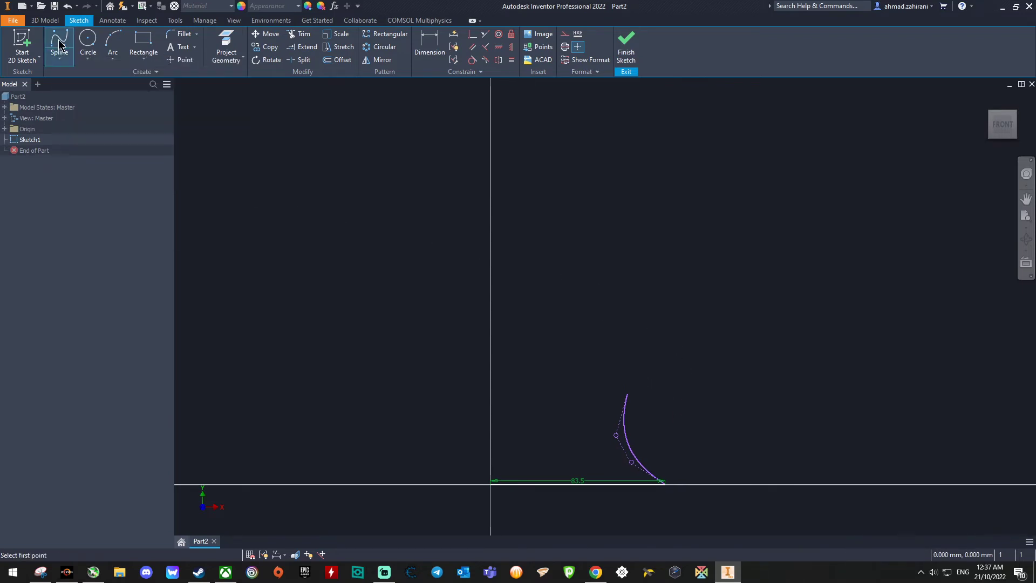
pyautogui.click(627, 394)
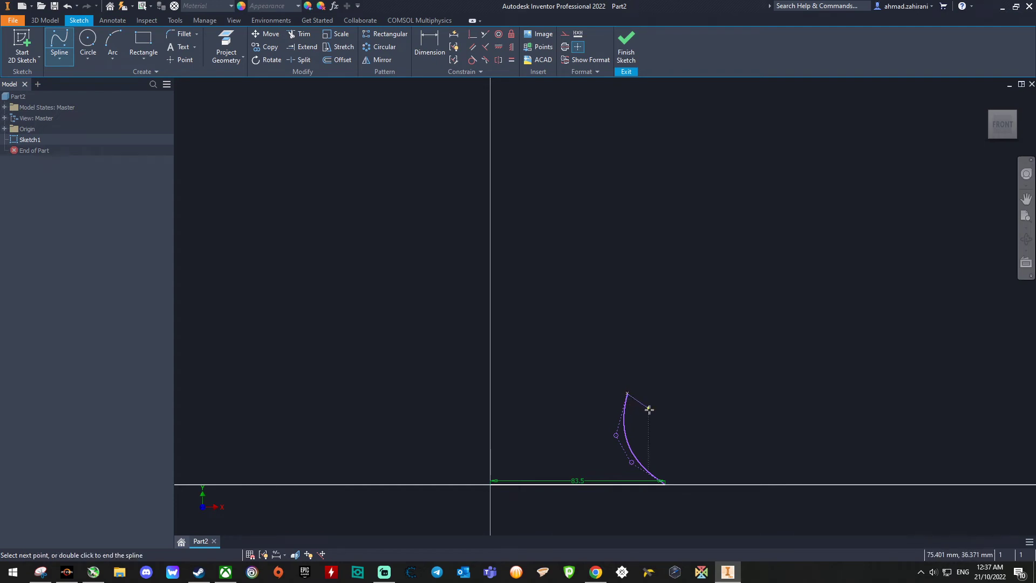
pyautogui.click(648, 408)
pyautogui.click(699, 400)
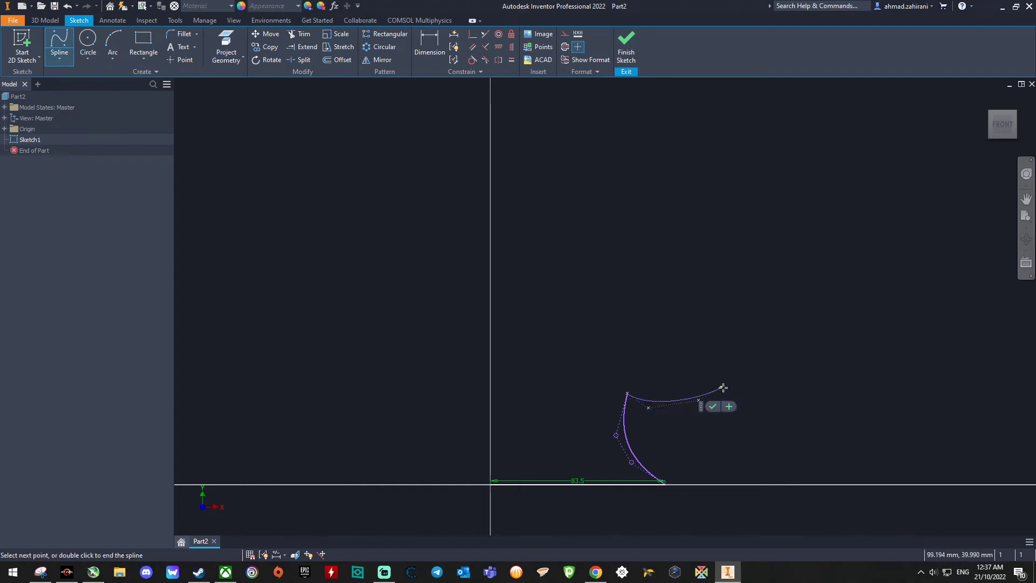
pyautogui.click(742, 347)
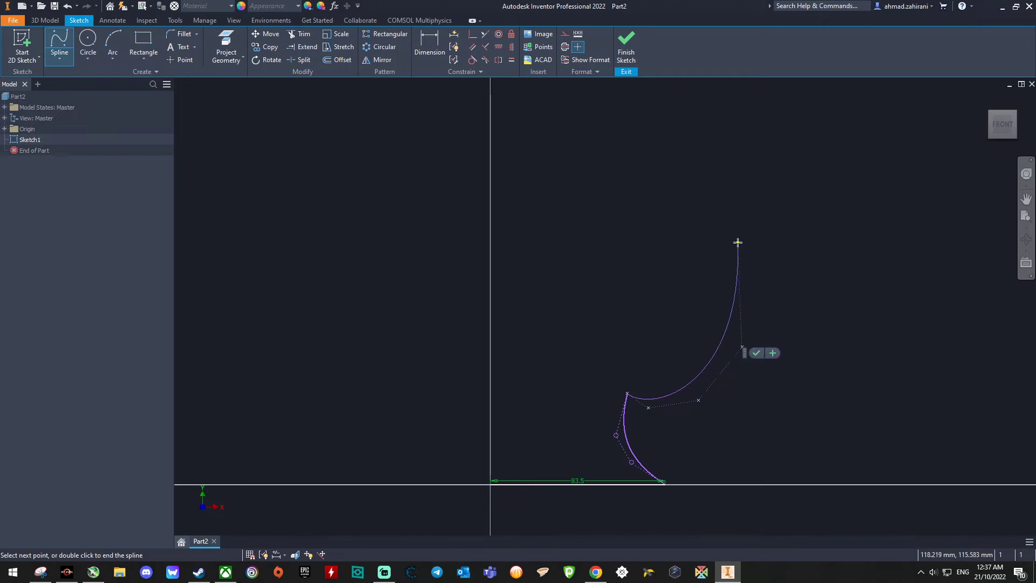
pyautogui.click(738, 242)
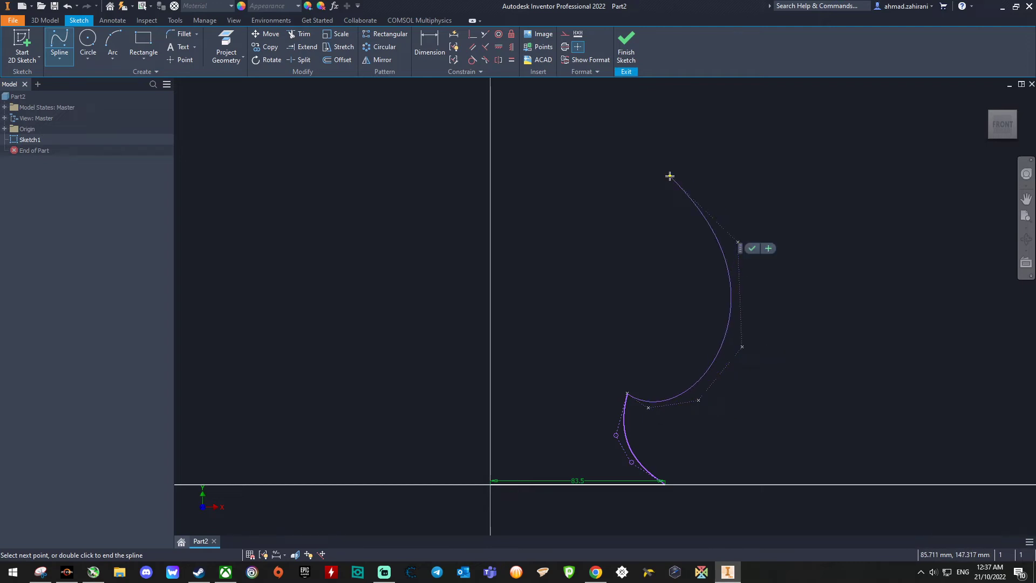
pyautogui.click(644, 189)
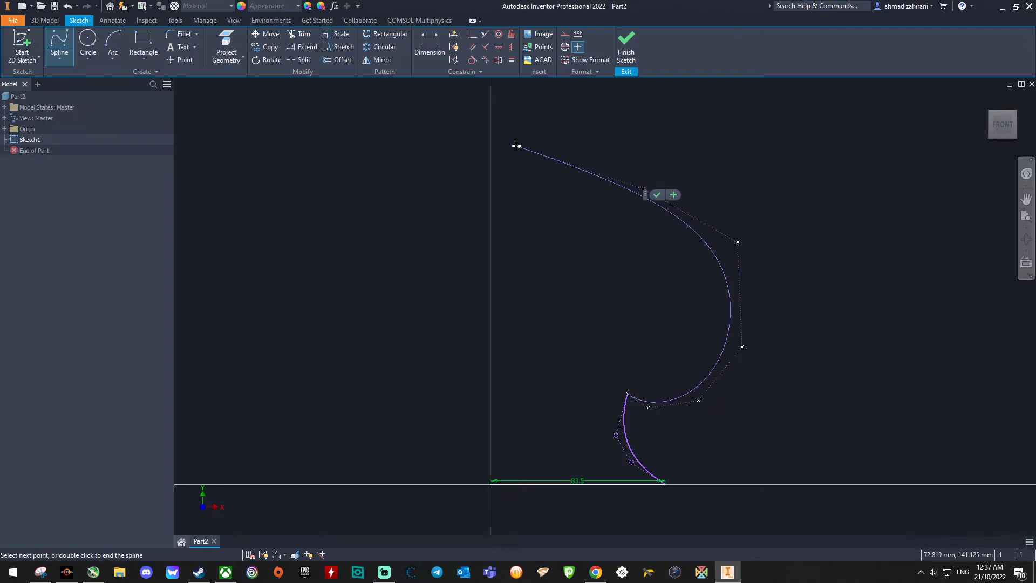
pyautogui.scroll(2, 496, 118)
pyautogui.scroll(-4, 496, 107)
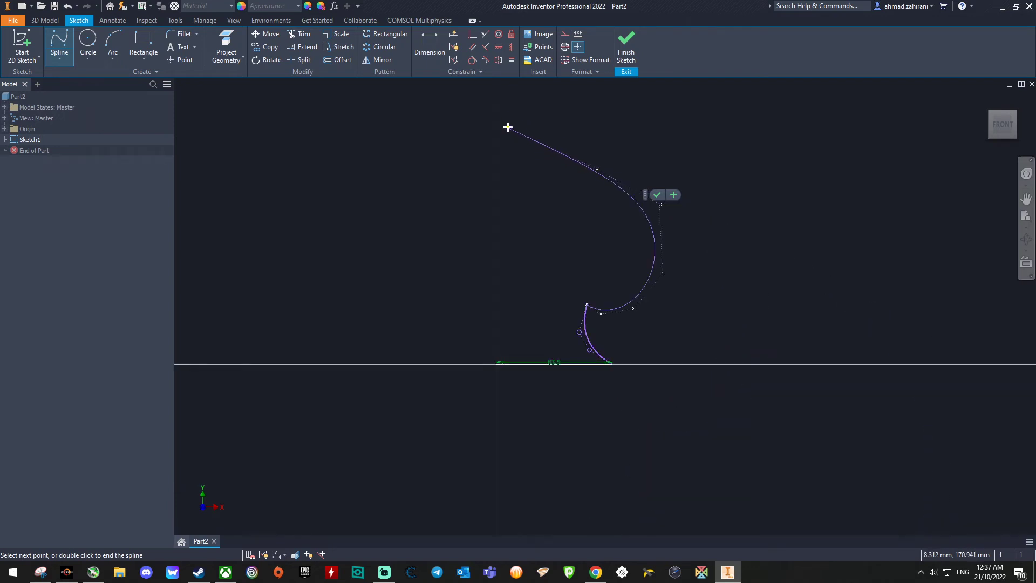
pyautogui.click(496, 86)
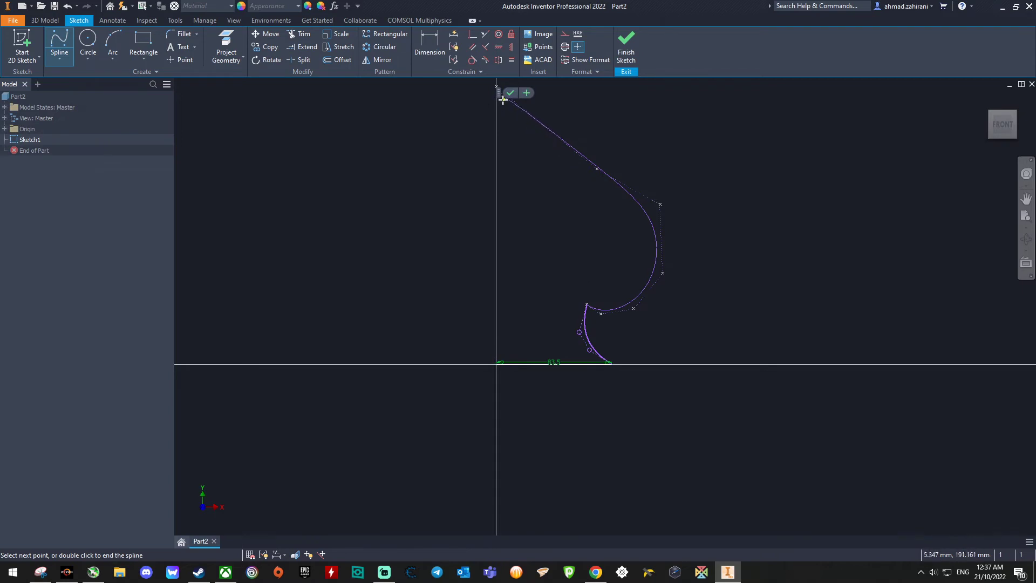
pyautogui.click(511, 93)
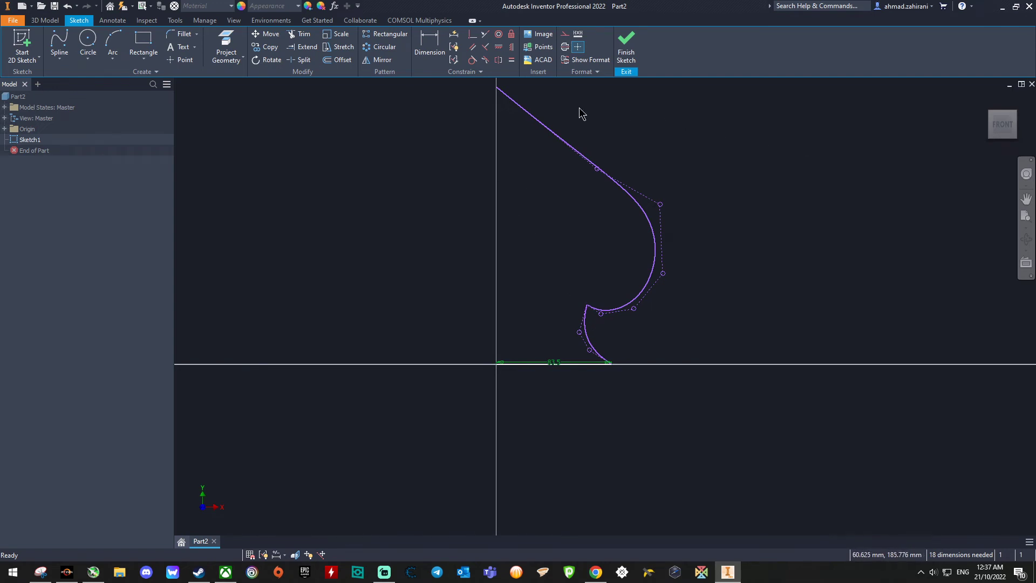
pyautogui.moveTo(488, 139); pyautogui.dragTo(505, 205, button='middle')
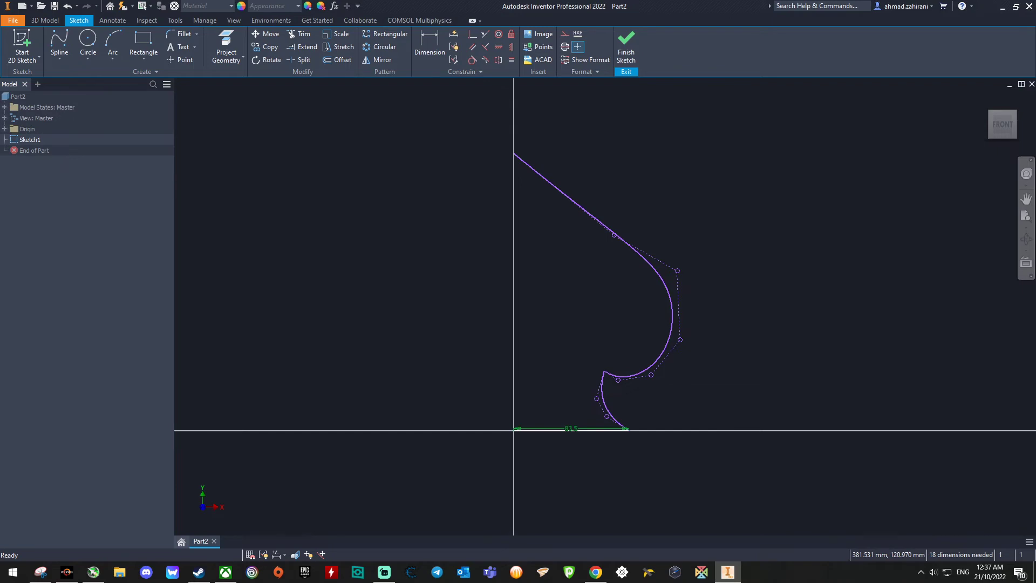
# Outline the front view's right half in red on the reference image, then minimize it.
pyautogui.hotkey('alt', 'Tab')
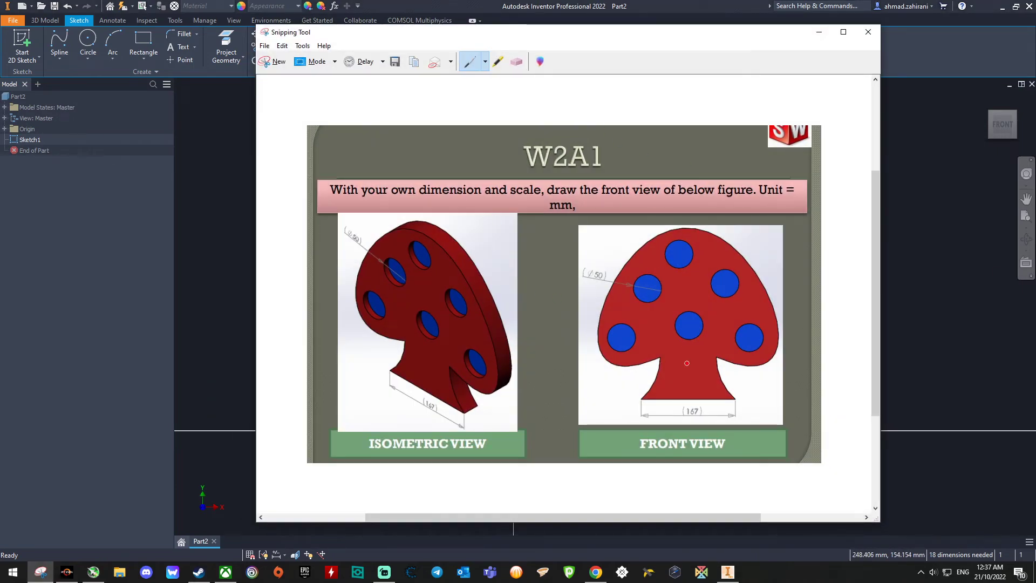
pyautogui.moveTo(684, 223); pyautogui.dragTo(686, 281)
pyautogui.moveTo(681, 403)
pyautogui.mouseDown()
pyautogui.moveTo(784, 414)
pyautogui.moveTo(786, 332)
pyautogui.moveTo(785, 217)
pyautogui.moveTo(684, 216)
pyautogui.mouseUp()
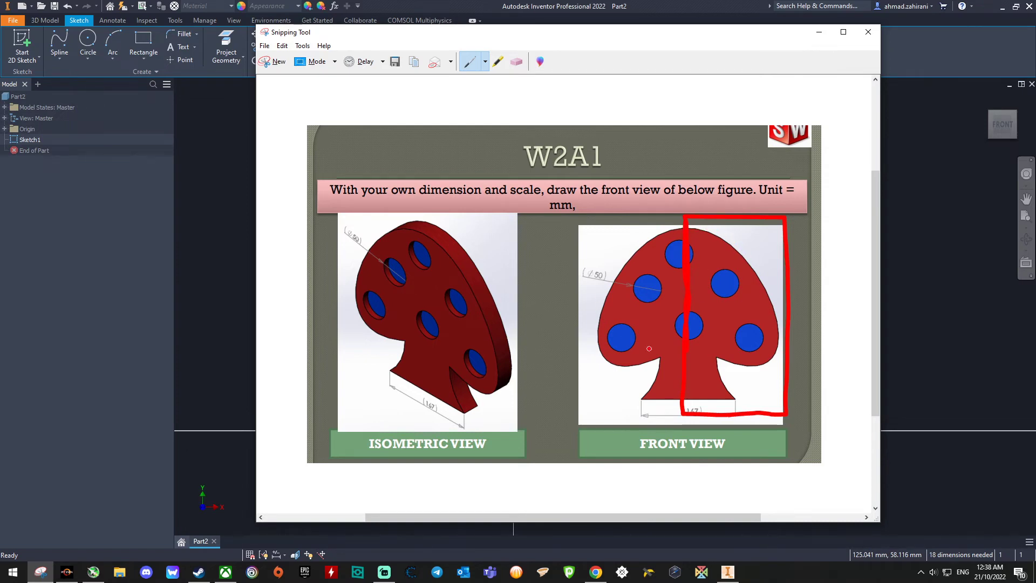
pyautogui.click(818, 33)
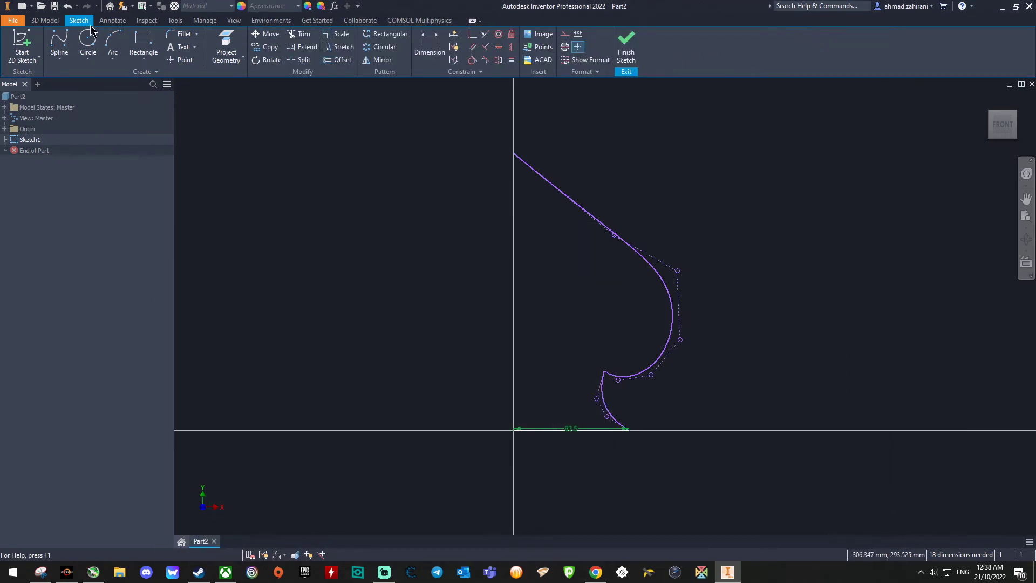
pyautogui.click(381, 61)
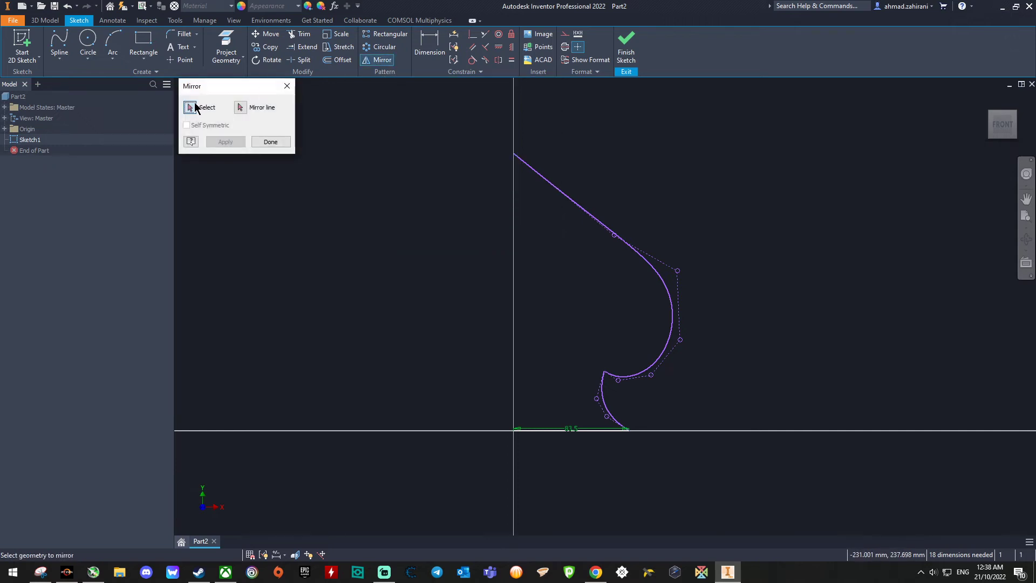
pyautogui.click(563, 195)
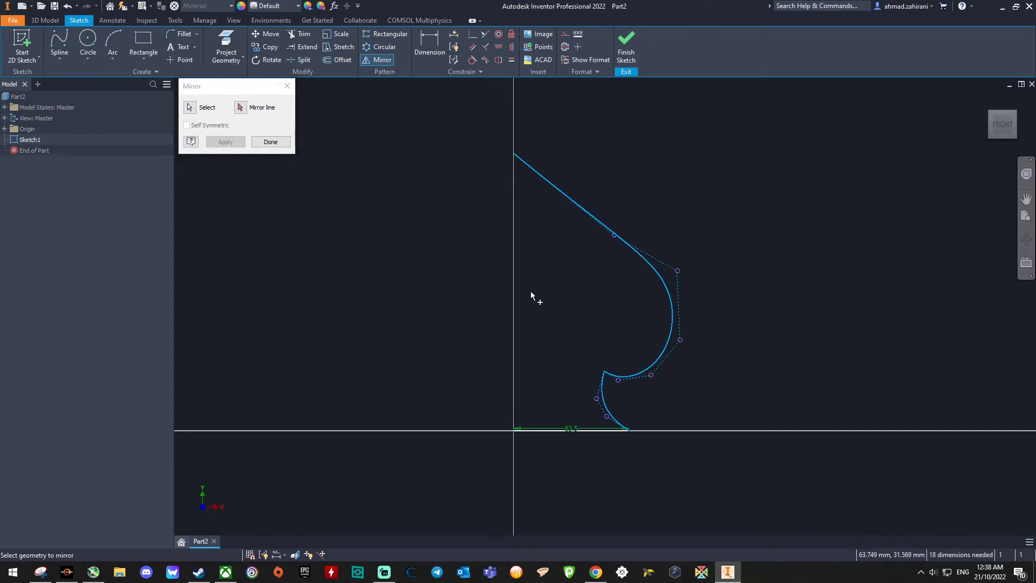
pyautogui.click(243, 108)
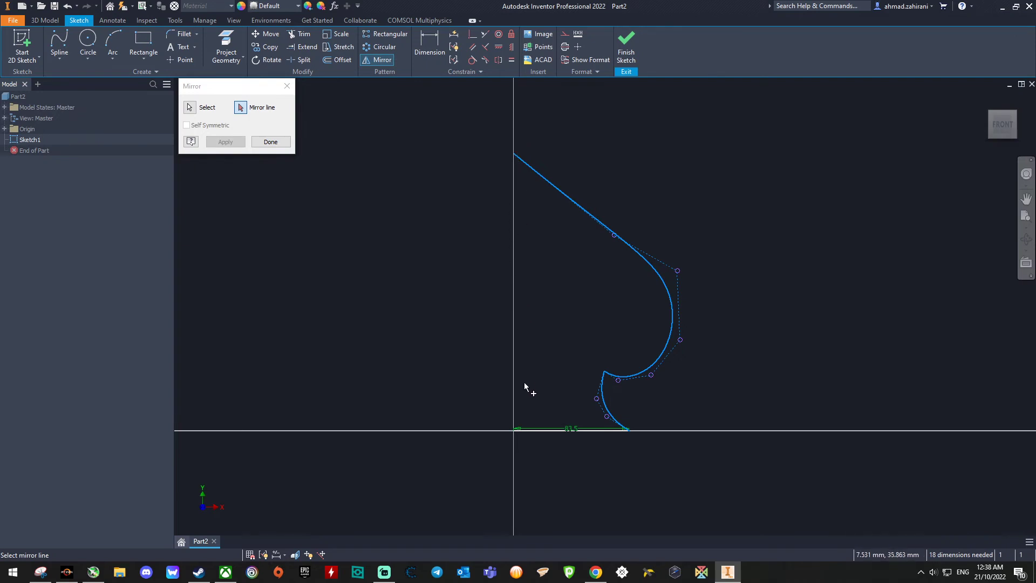
pyautogui.click(287, 87)
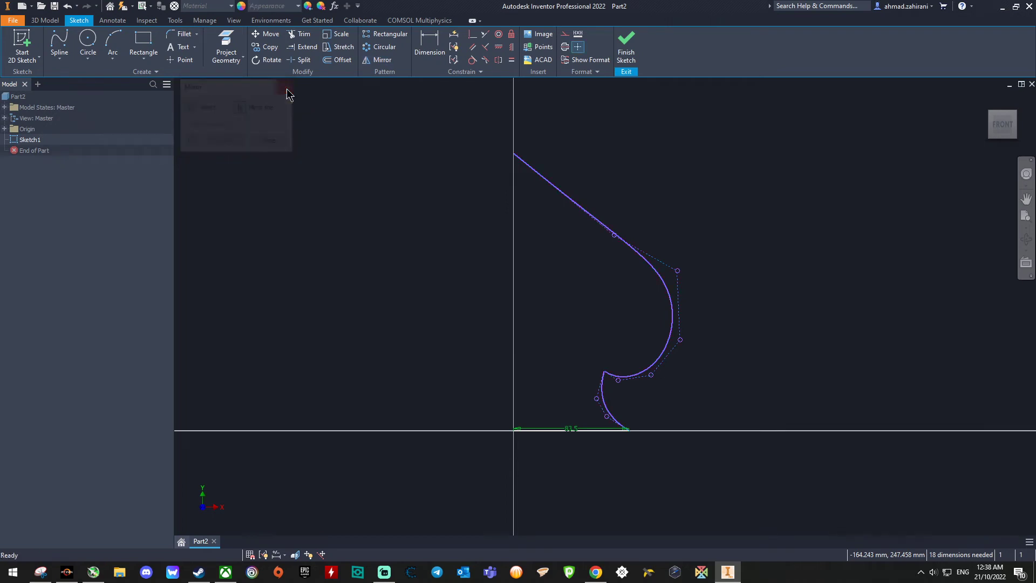
# Draw a vertical line from above the spline's top down to the origin and make it construction geometry.
pyautogui.click(61, 59)
pyautogui.click(71, 77)
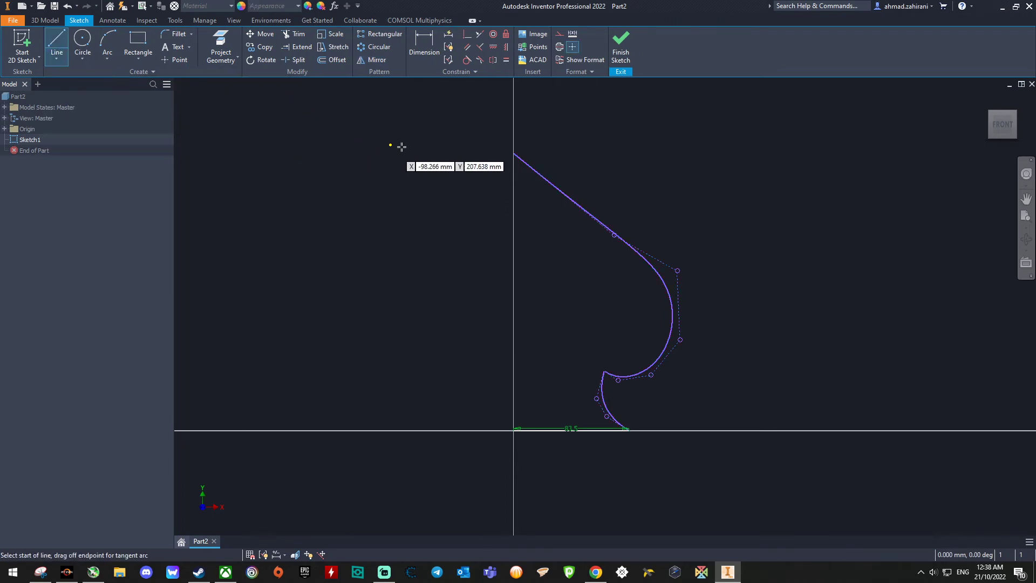
pyautogui.click(513, 109)
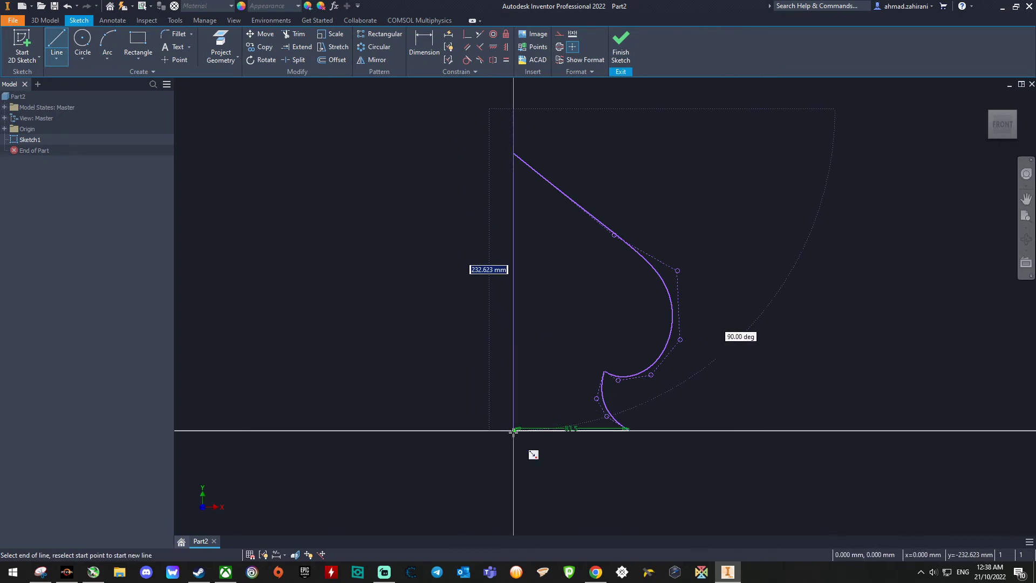
pyautogui.doubleClick(513, 431)
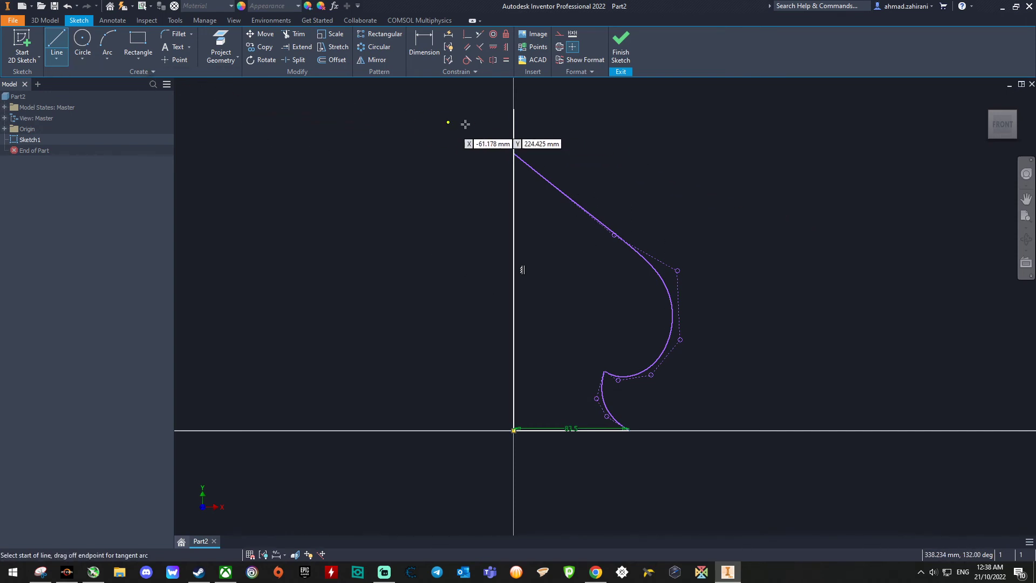
pyautogui.rightClick(628, 125)
pyautogui.click(639, 130)
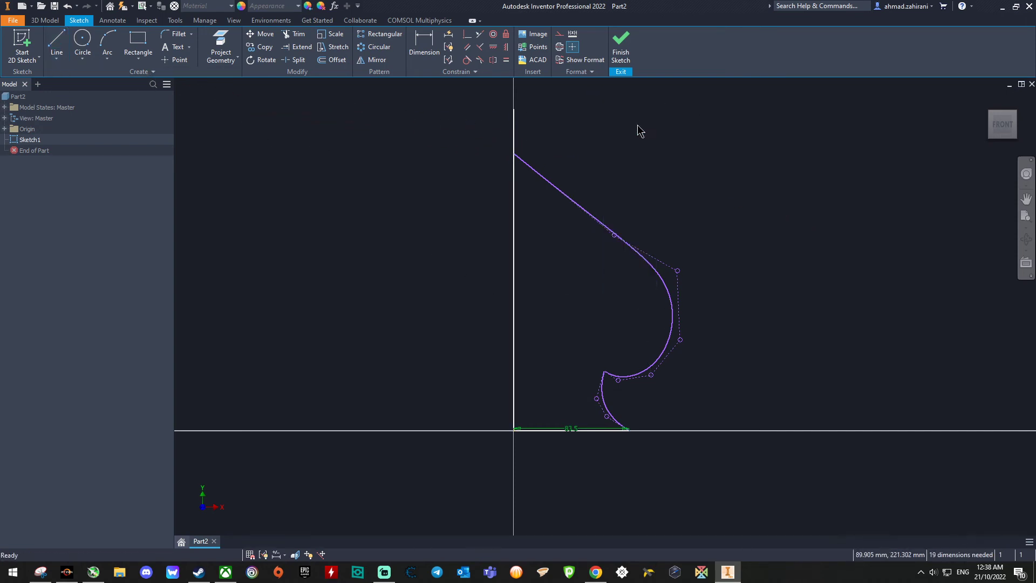
pyautogui.rightClick(514, 131)
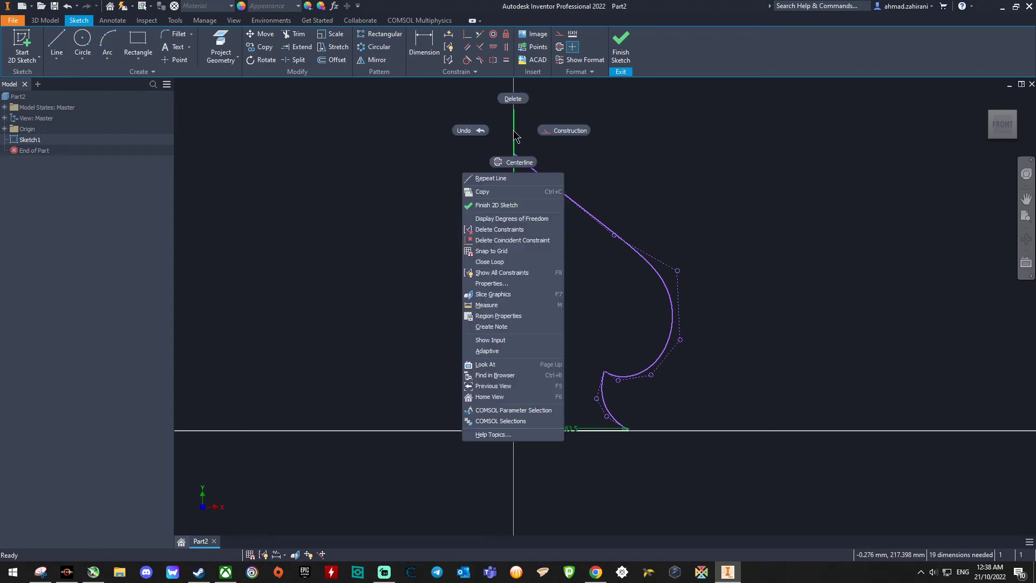
pyautogui.click(558, 134)
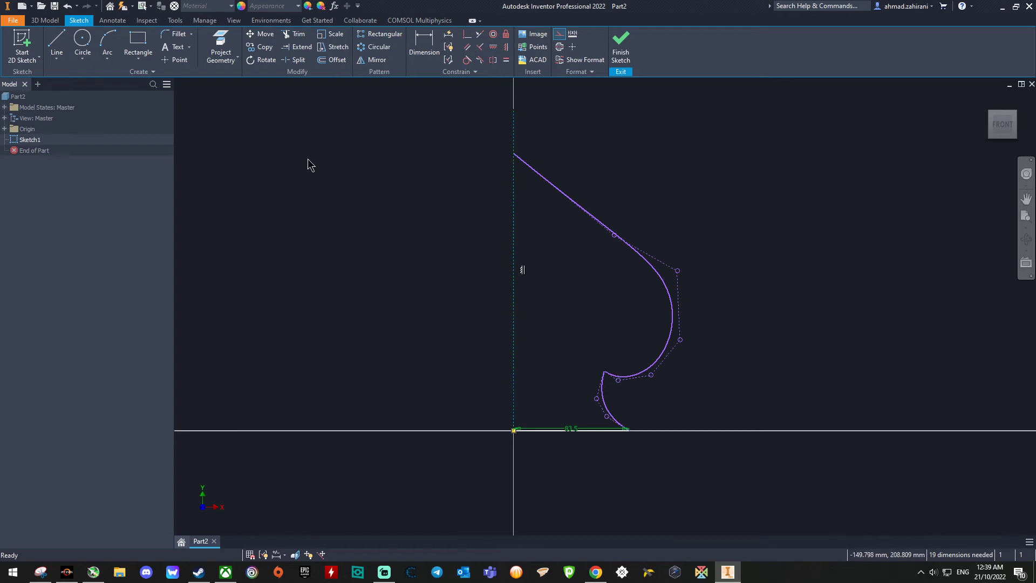
# Mirror the upper spline and lower arc across the vertical construction line onto the left side.
pyautogui.click(362, 60)
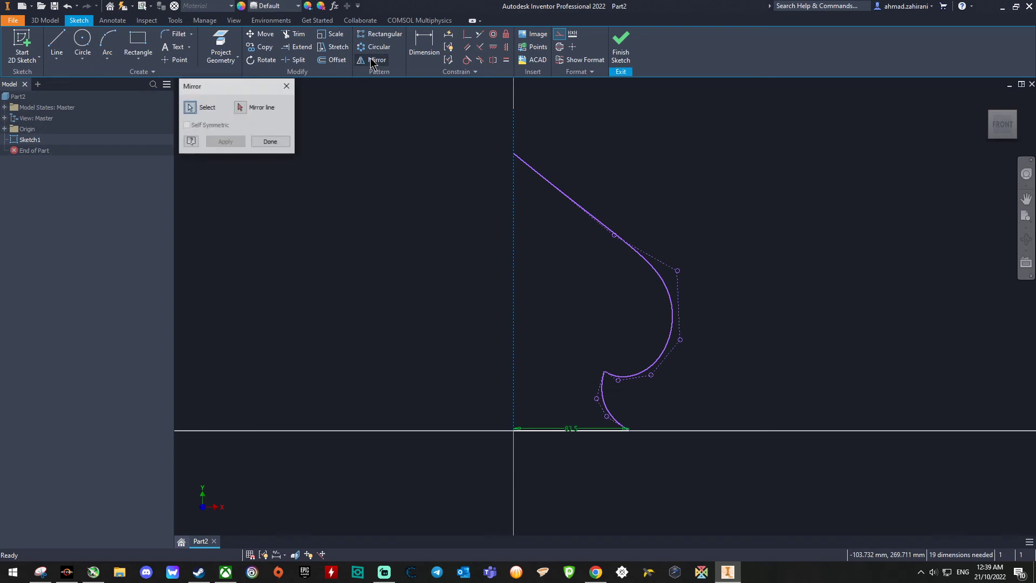
pyautogui.click(573, 203)
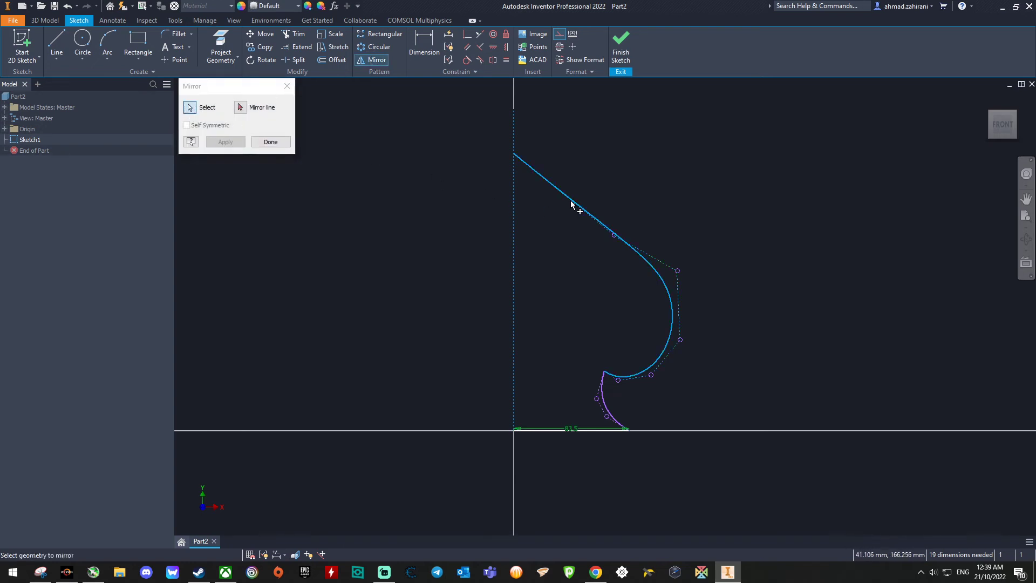
pyautogui.click(603, 394)
pyautogui.click(241, 107)
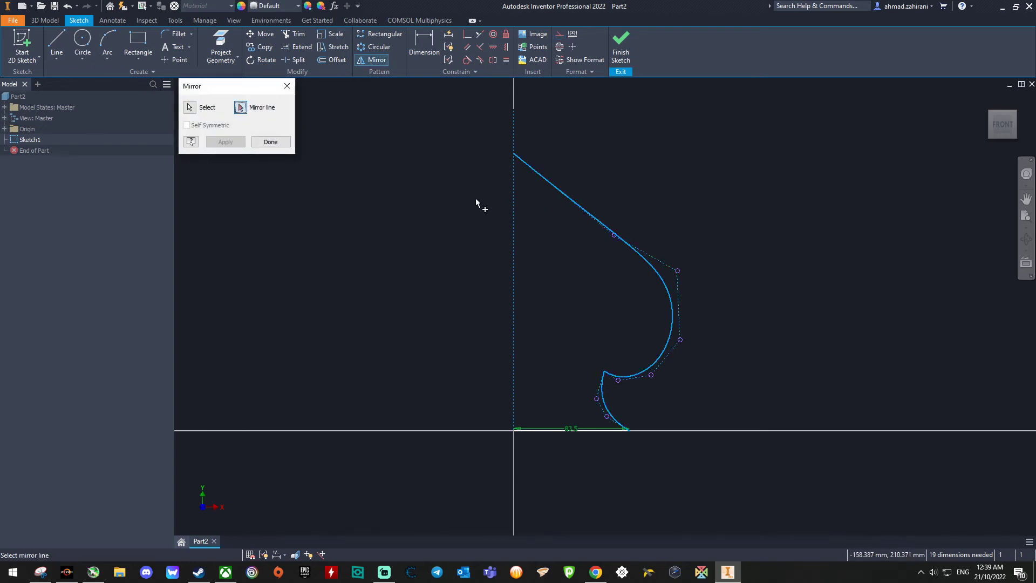
pyautogui.click(514, 204)
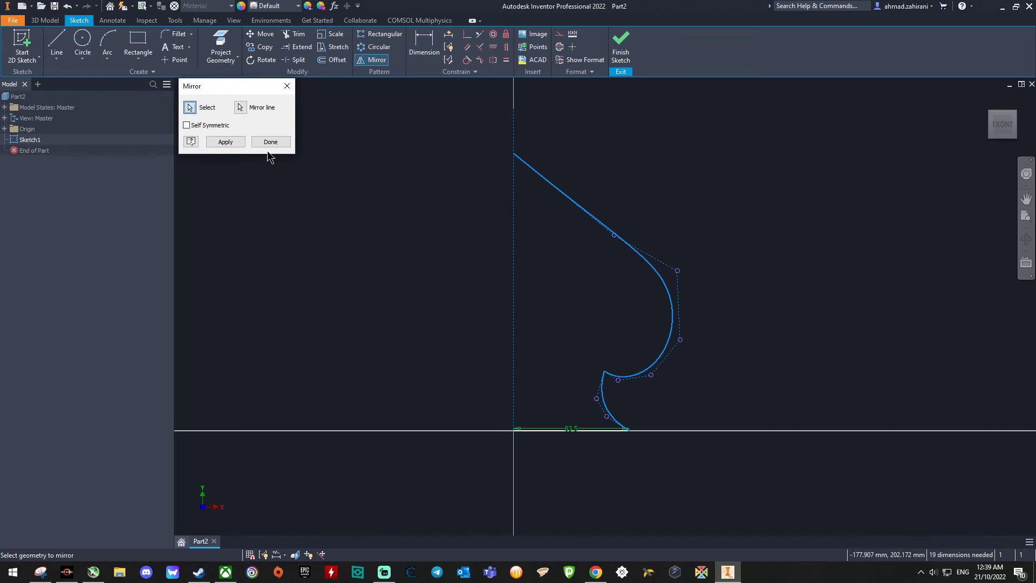
pyautogui.click(225, 141)
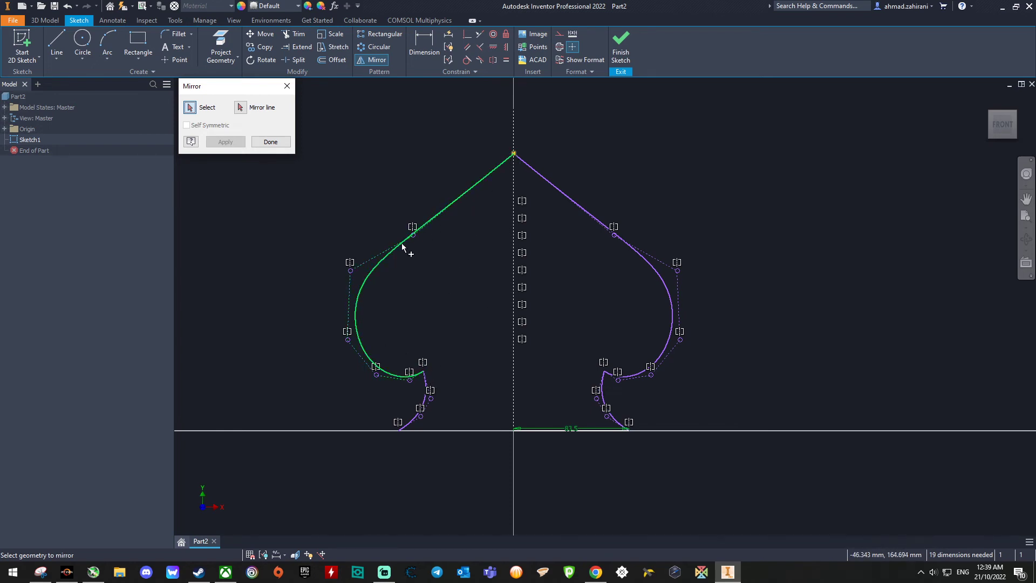
pyautogui.click(271, 142)
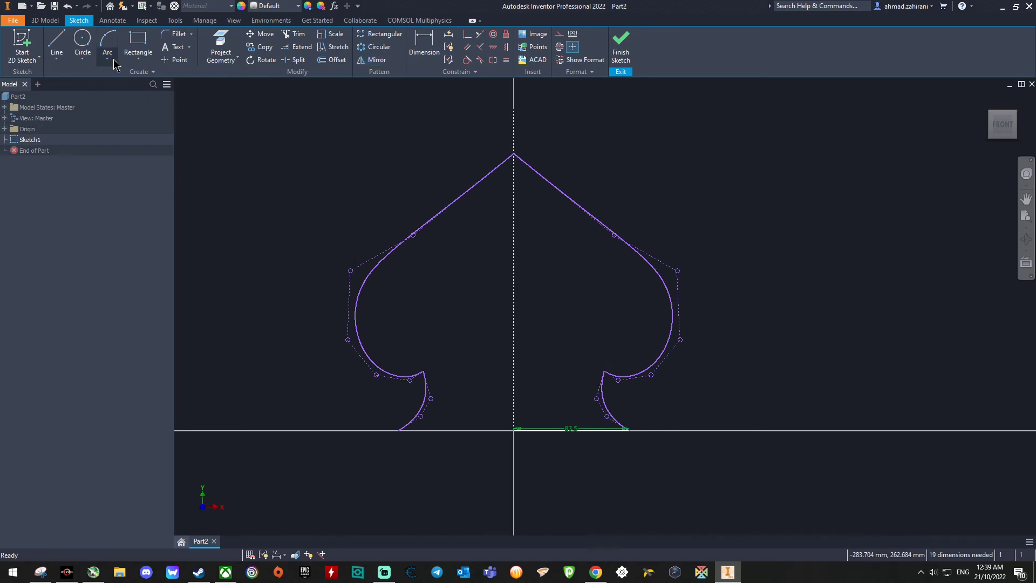
# Place two 50 mm diameter circles, one in the upper left and one on the right.
pyautogui.click(83, 45)
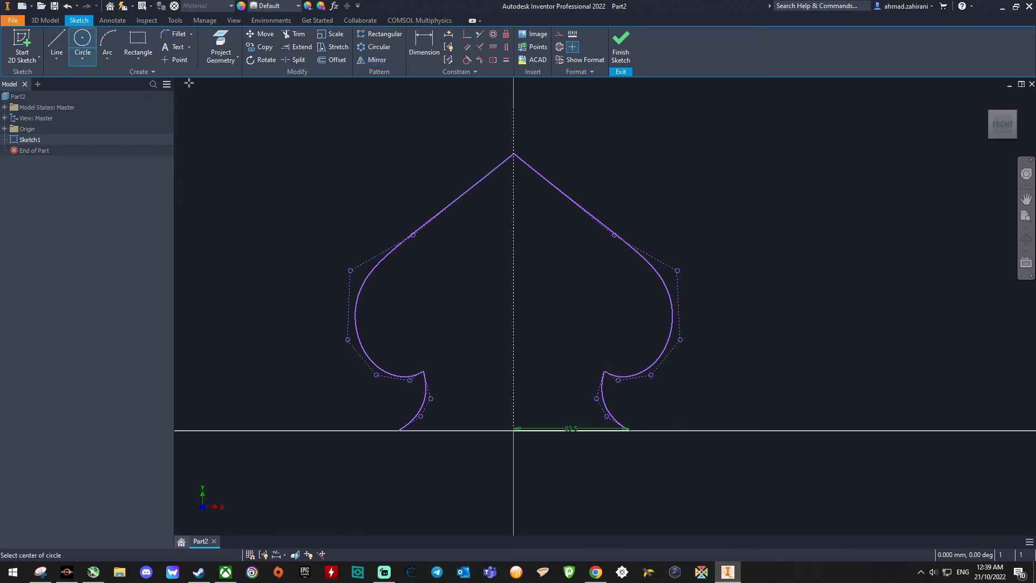
pyautogui.click(453, 252)
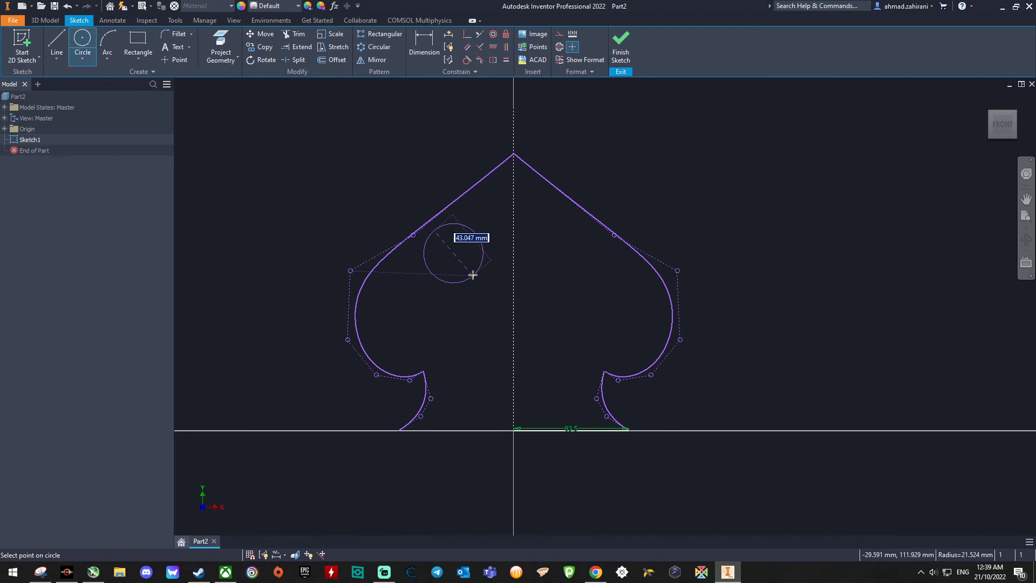
pyautogui.write('50')
pyautogui.press('Return')
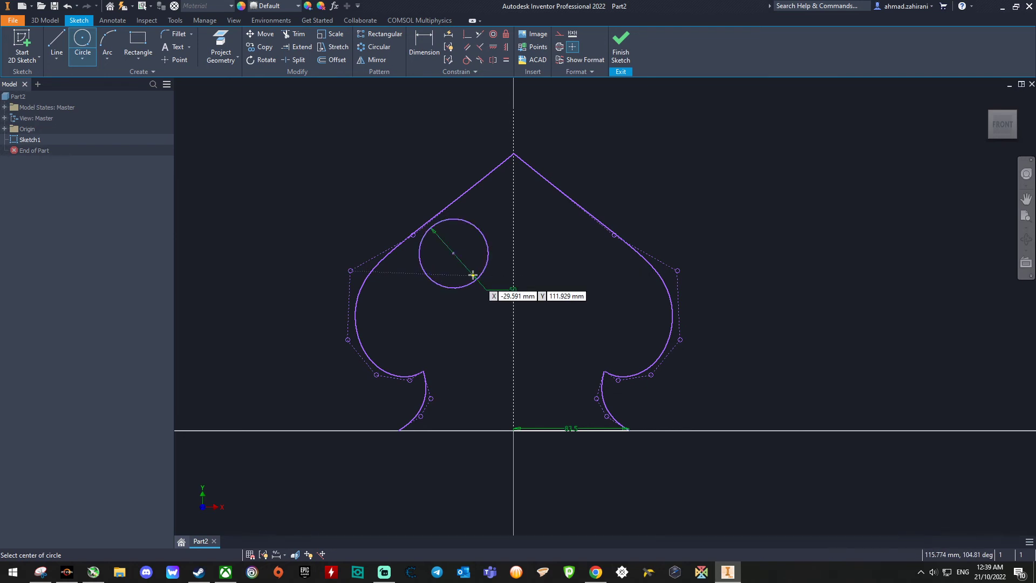
pyautogui.click(576, 276)
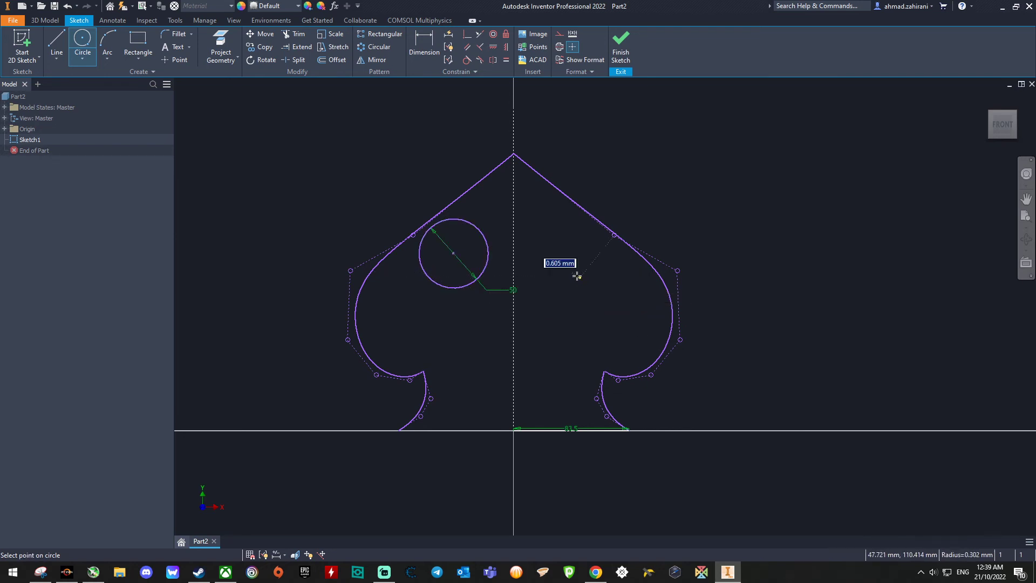
pyautogui.write('50')
pyautogui.press('Return')
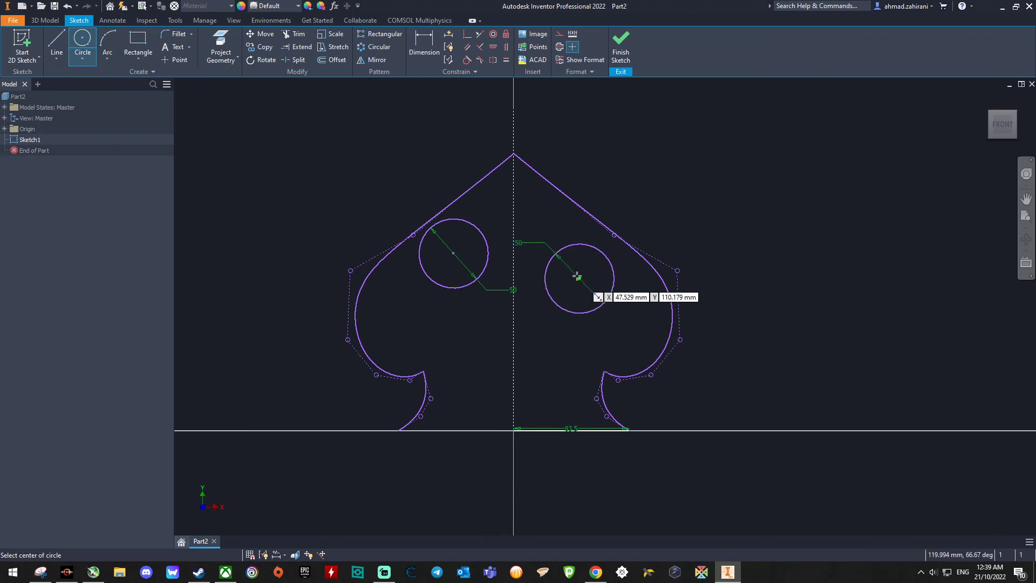
# Add two more 50 mm circles, one in the lower middle and one near the top point.
pyautogui.click(473, 348)
pyautogui.write('5')
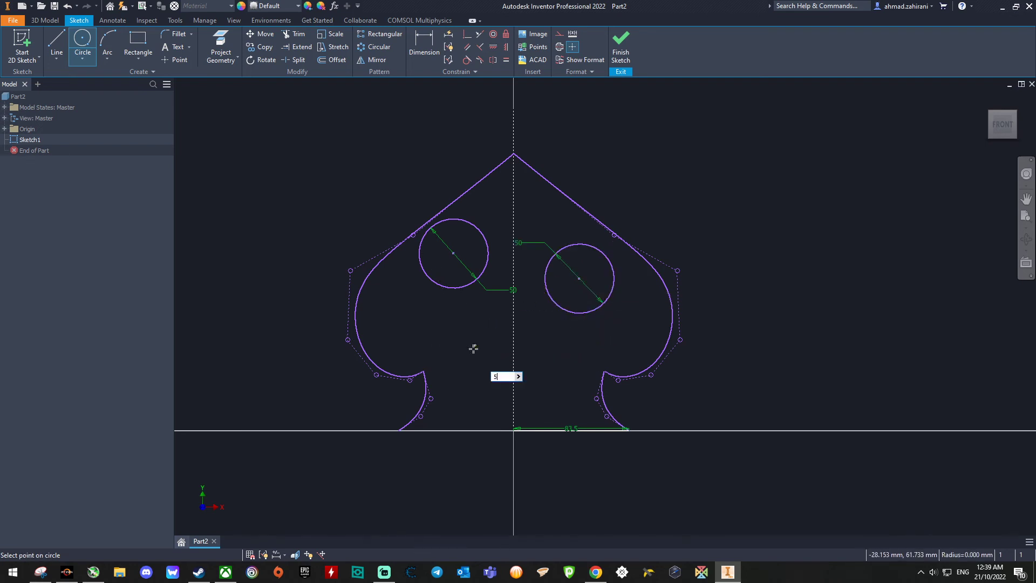
pyautogui.write('0')
pyautogui.press('Return')
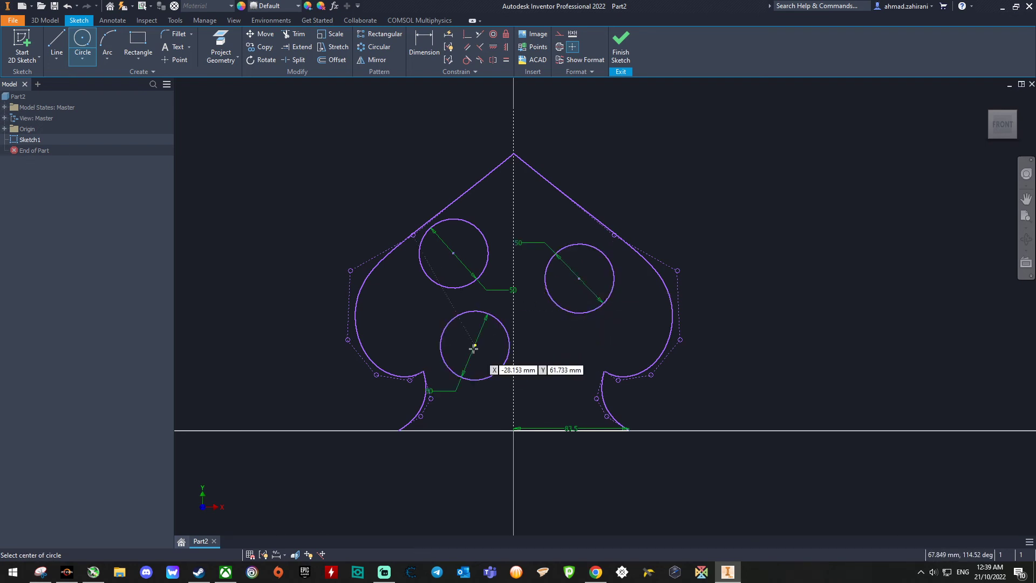
pyautogui.click(528, 216)
pyautogui.write('50')
pyautogui.press('Return')
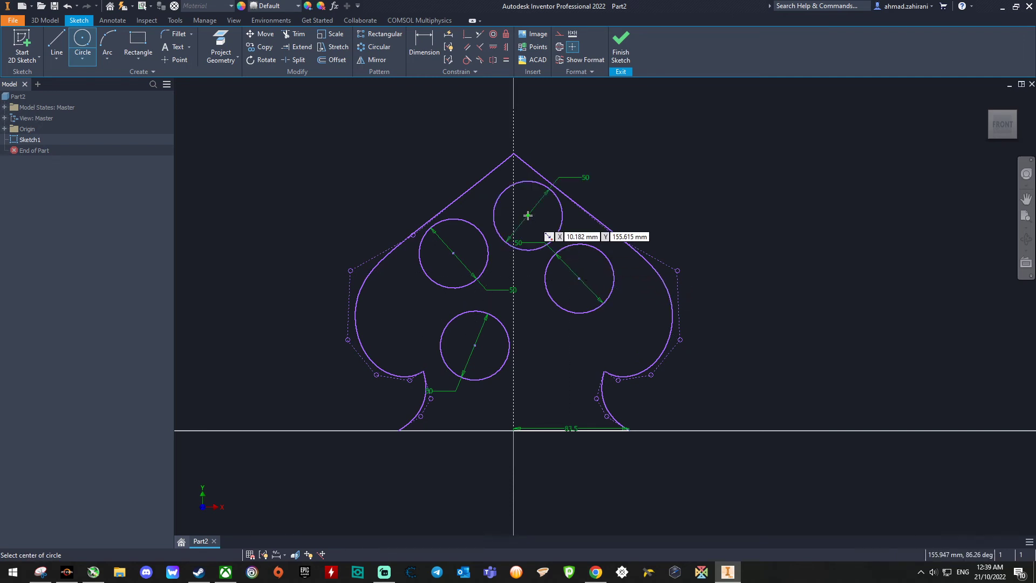
pyautogui.rightClick(607, 177)
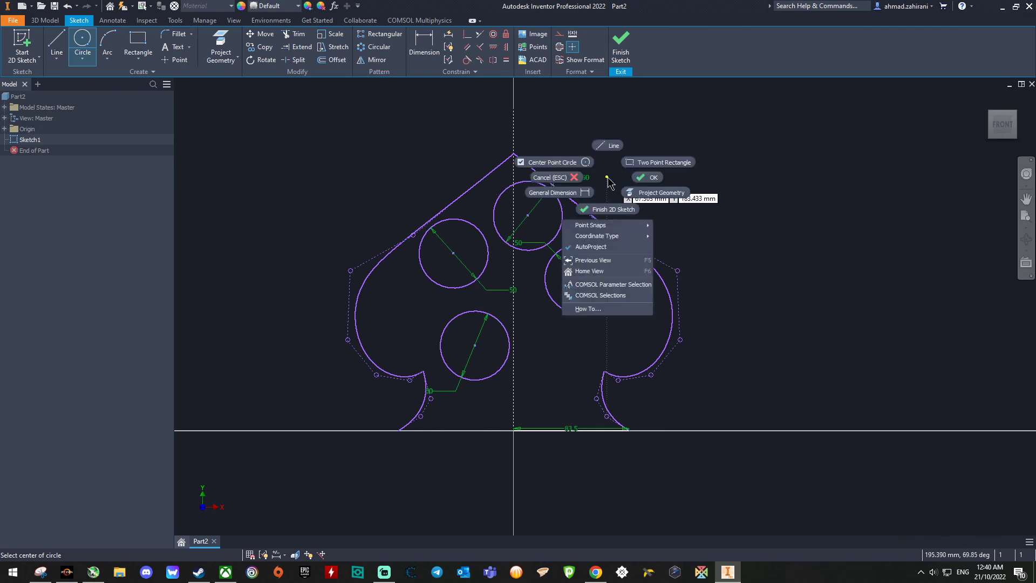
# Drag the four circle centres into two upper and two lower circles balanced about the vertical axis.
pyautogui.click(648, 177)
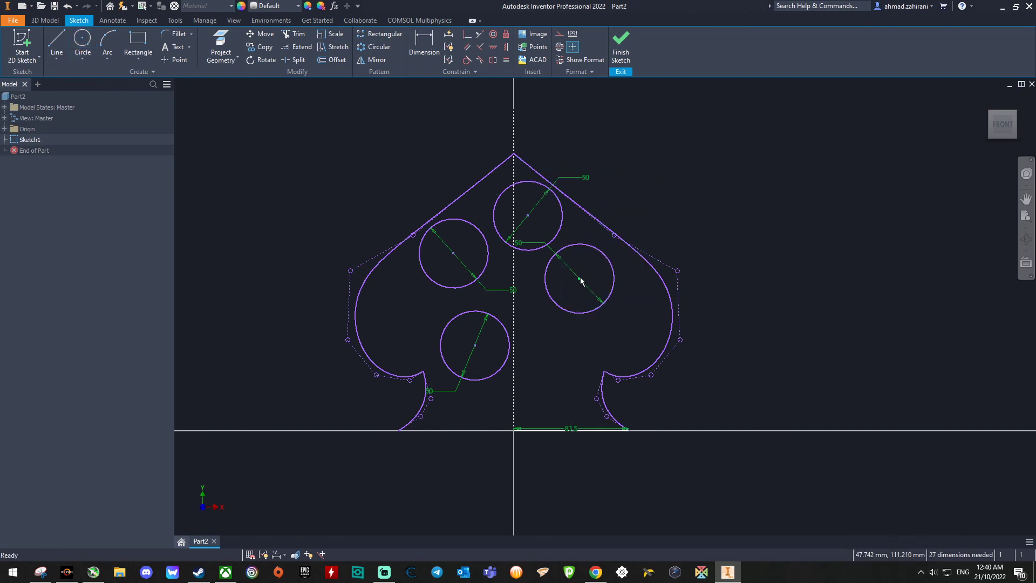
pyautogui.moveTo(581, 282); pyautogui.dragTo(602, 317)
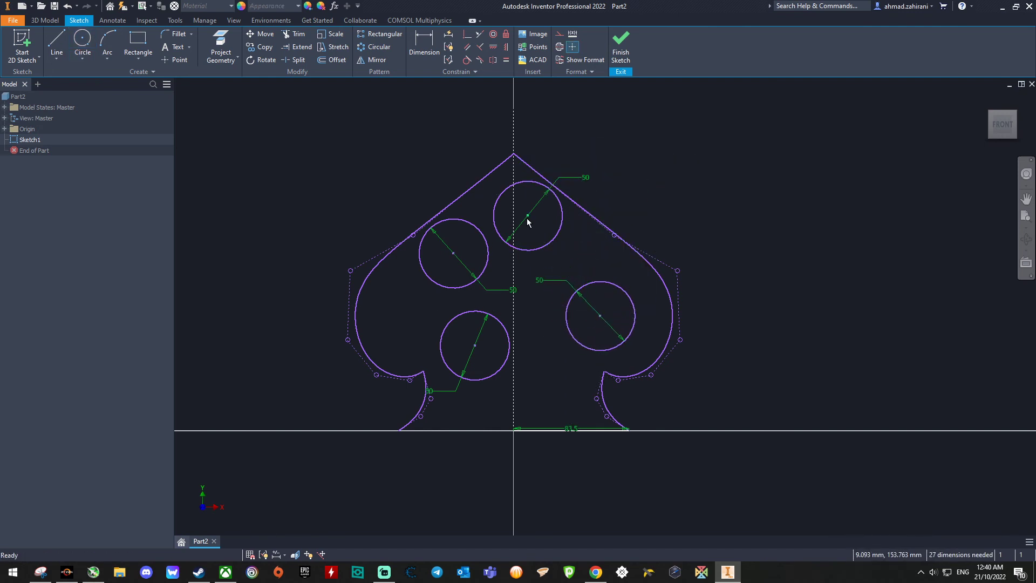
pyautogui.moveTo(528, 216); pyautogui.dragTo(547, 248)
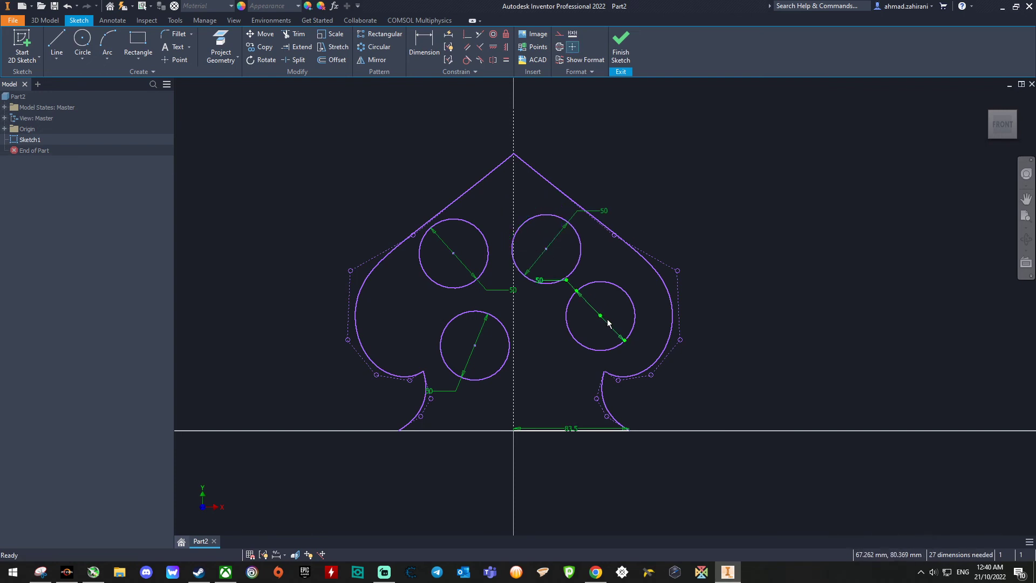
pyautogui.moveTo(601, 320); pyautogui.dragTo(589, 333)
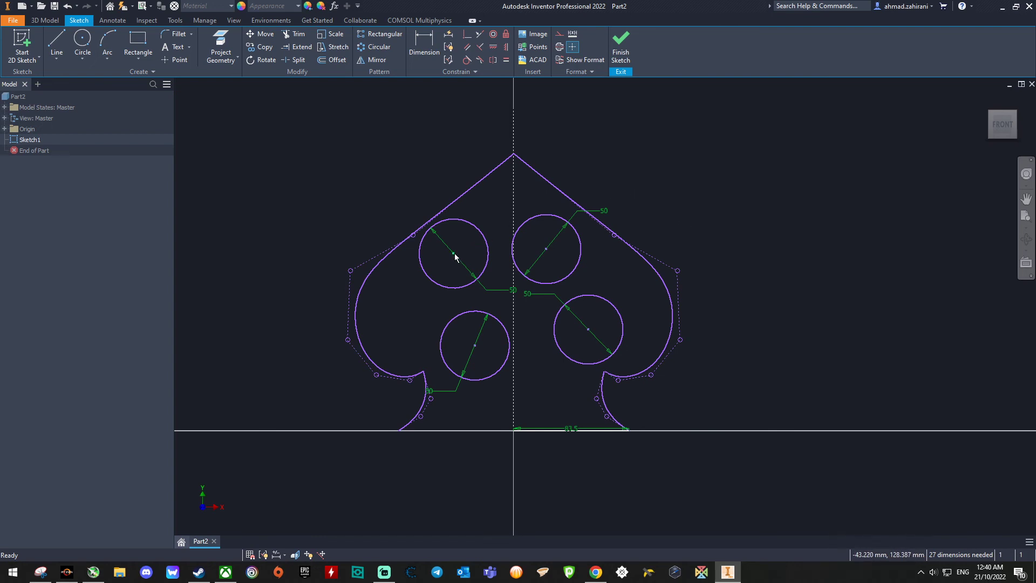
pyautogui.moveTo(454, 257); pyautogui.dragTo(467, 287)
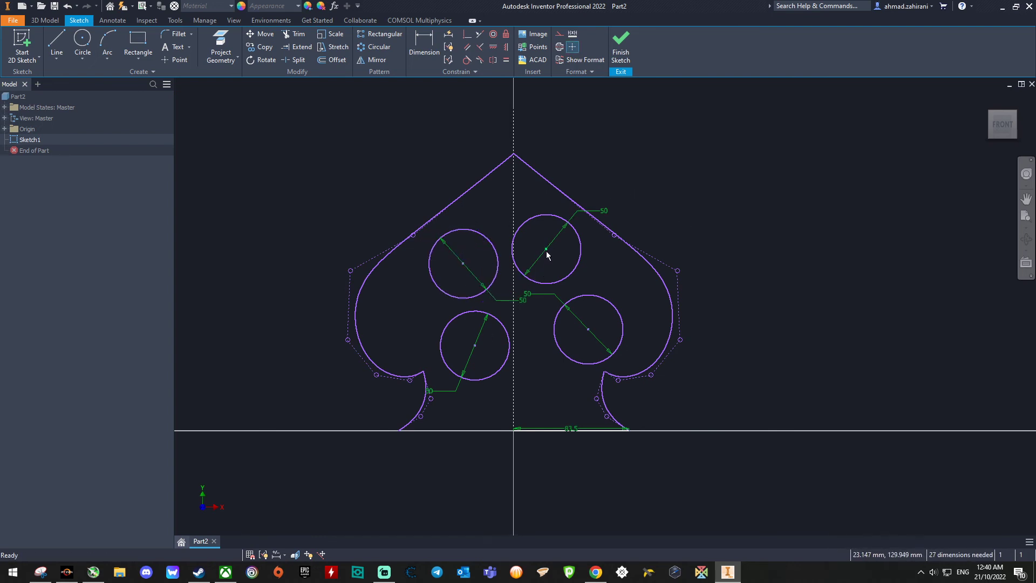
pyautogui.moveTo(547, 249); pyautogui.dragTo(564, 253)
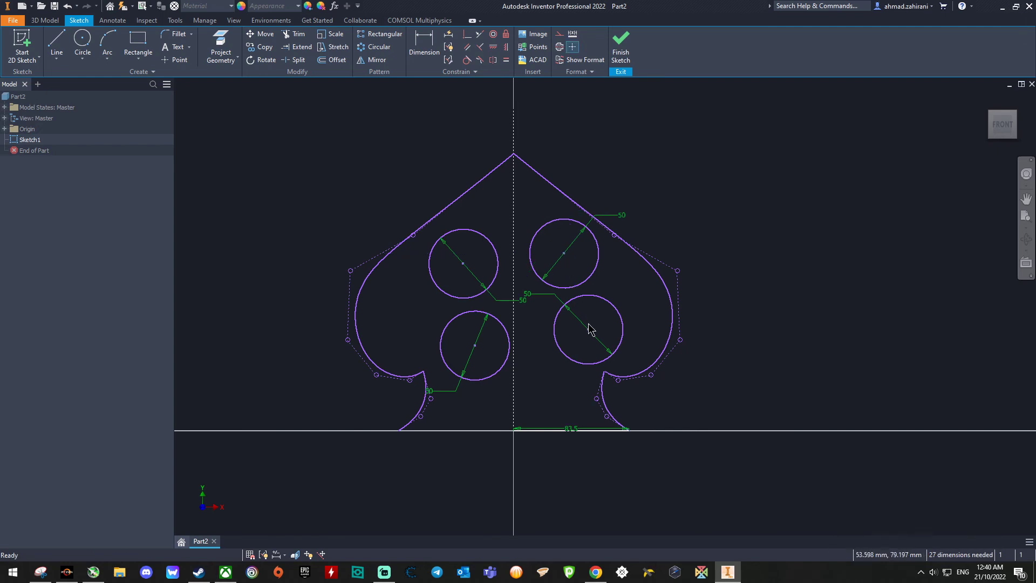
pyautogui.moveTo(588, 330); pyautogui.dragTo(571, 342)
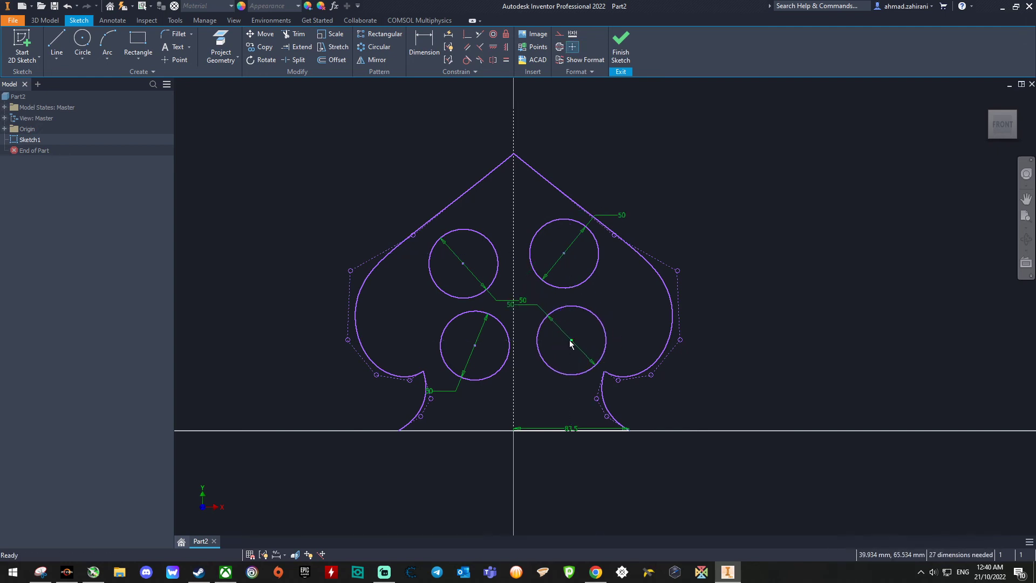
pyautogui.moveTo(466, 270); pyautogui.dragTo(465, 268)
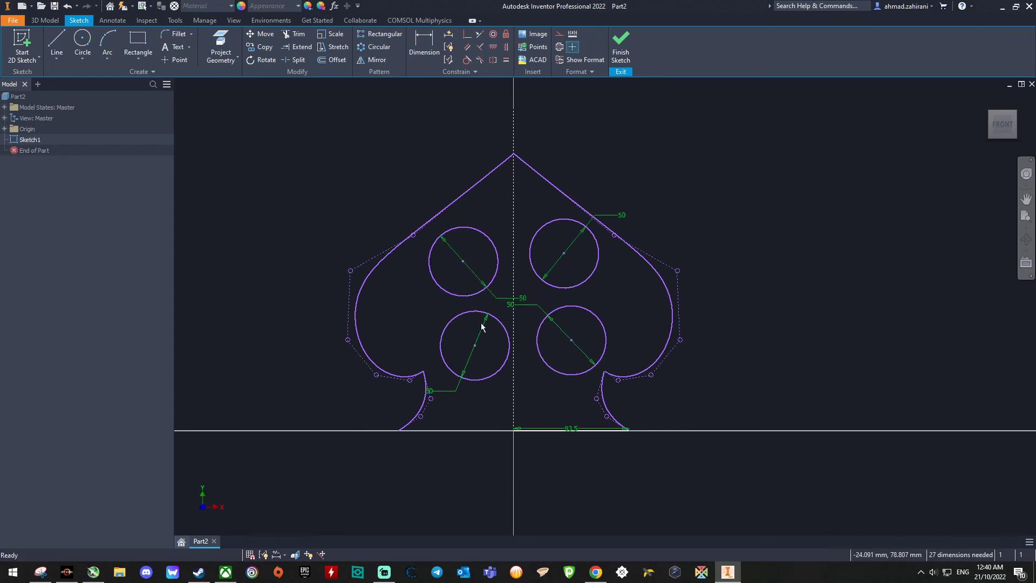
pyautogui.moveTo(475, 346); pyautogui.dragTo(471, 344)
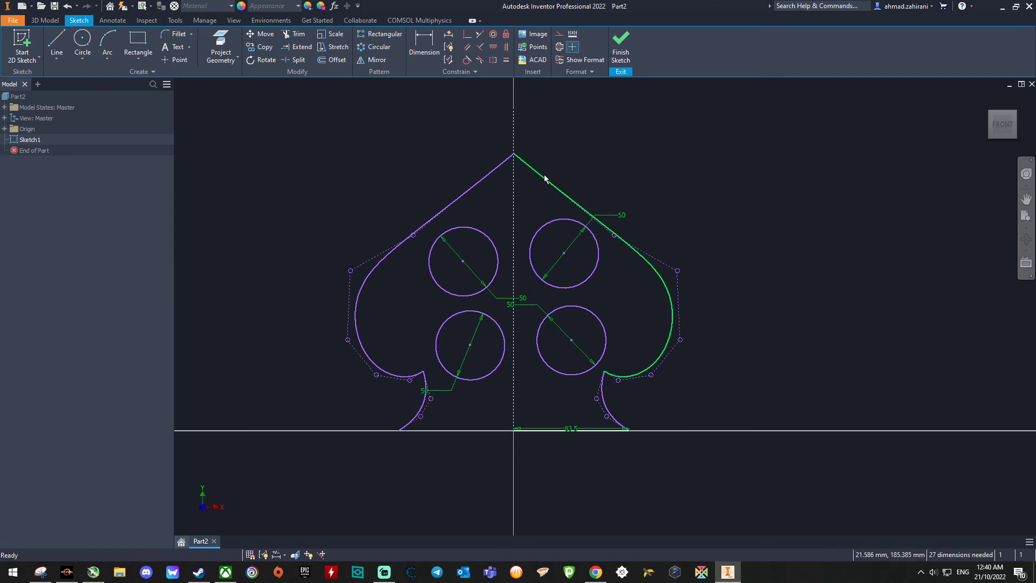
# Finish Sketch1, fit the whole profile in a FRONT view, and select Sketch1 in the browser.
pyautogui.click(621, 46)
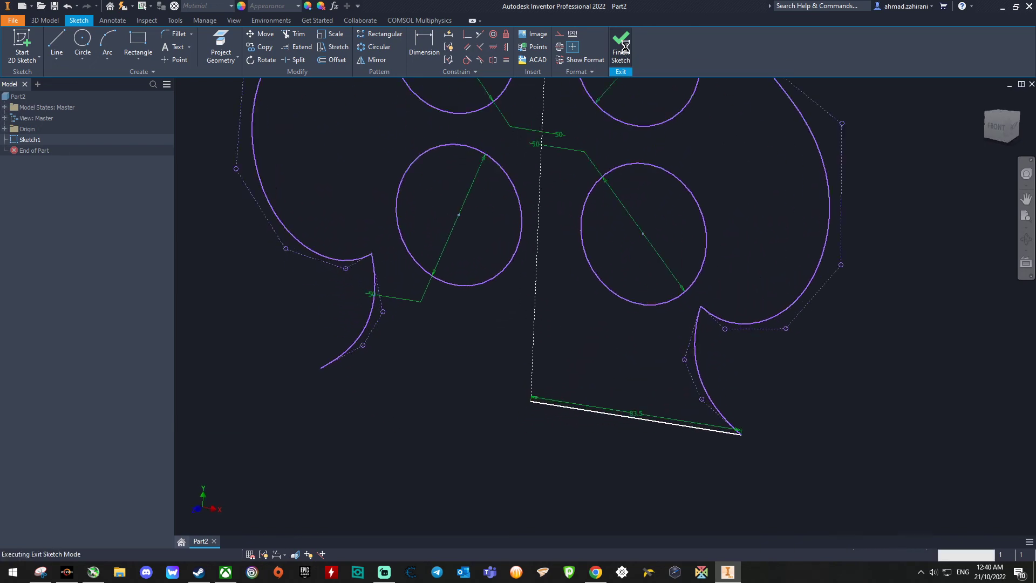
pyautogui.scroll(5, 657, 209)
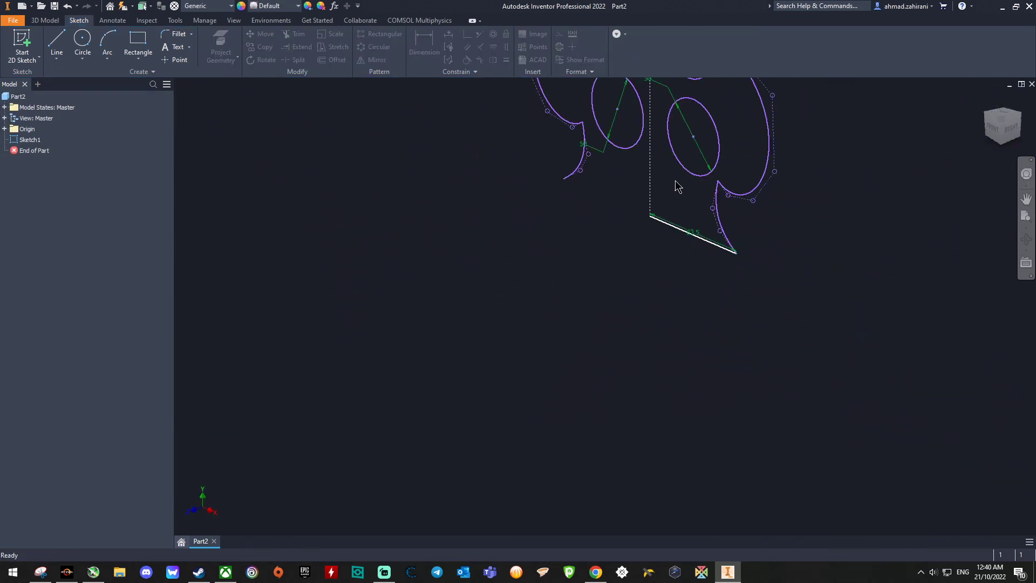
pyautogui.click(985, 99)
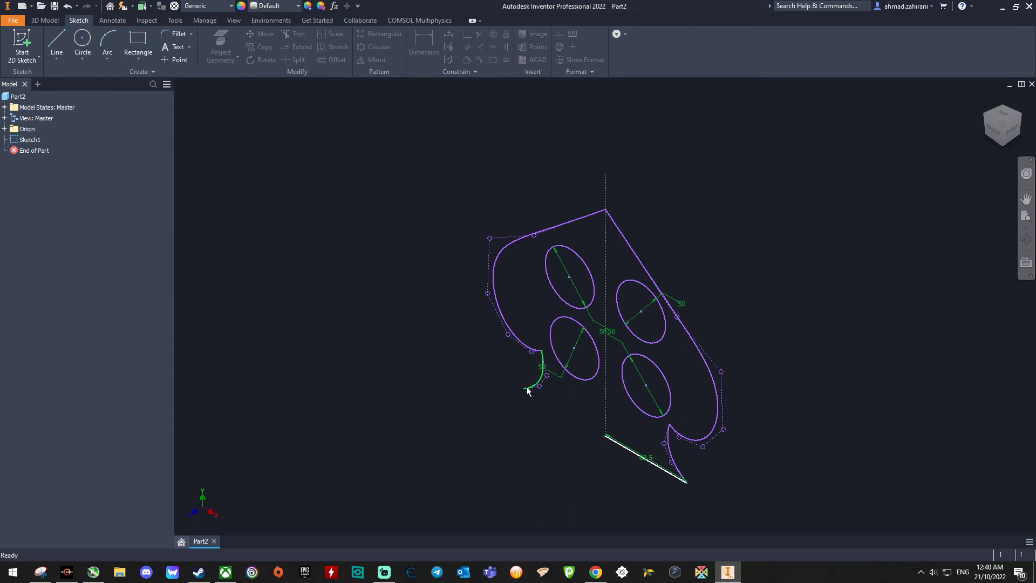
pyautogui.click(996, 134)
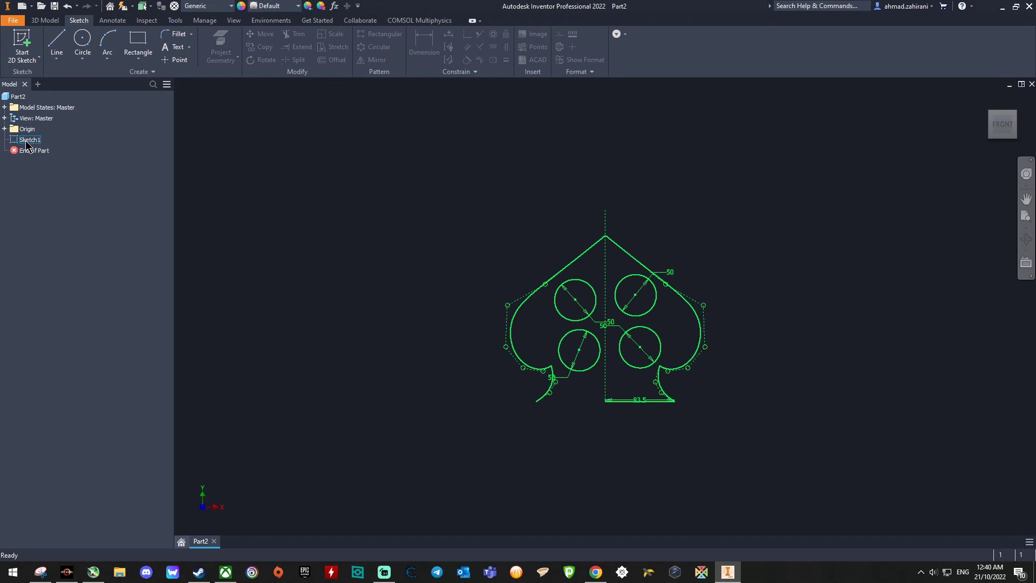
pyautogui.click(27, 141)
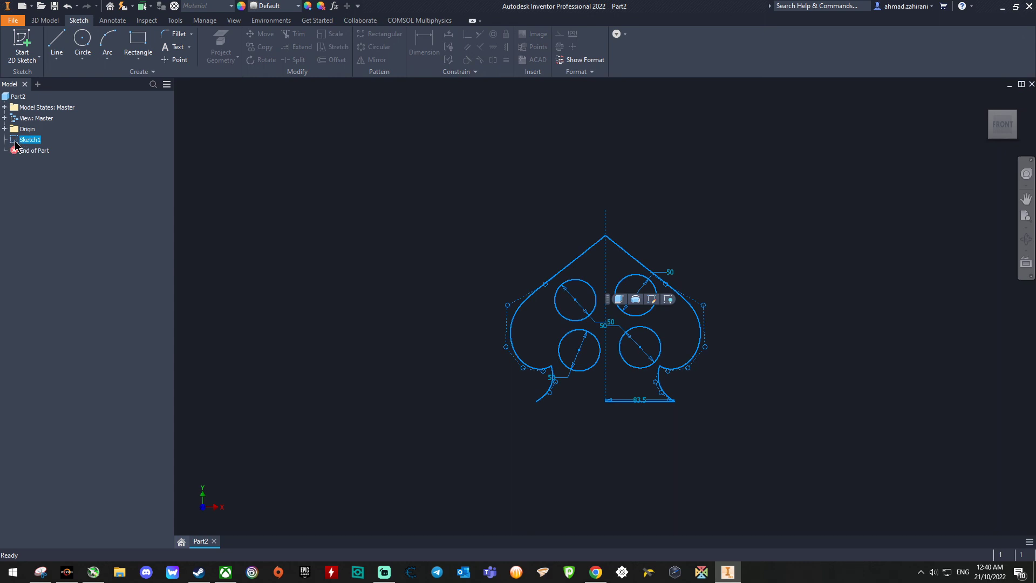
pyautogui.moveTo(17, 146); pyautogui.dragTo(21, 148)
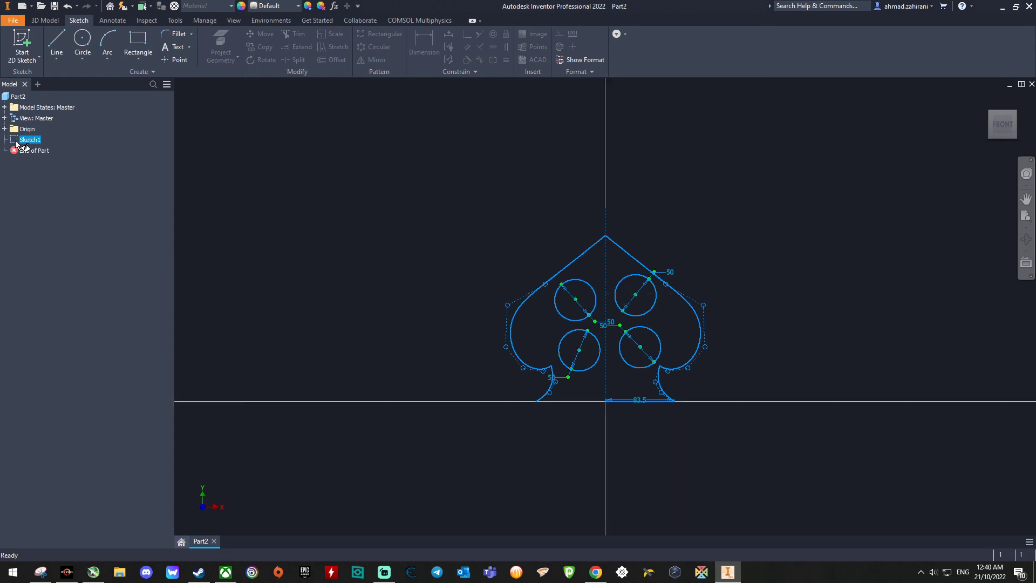
# Reopen Sketch1, draw an 83.5 mm line from the lower-left tip to the vertical axis, and finish.
pyautogui.doubleClick(16, 144)
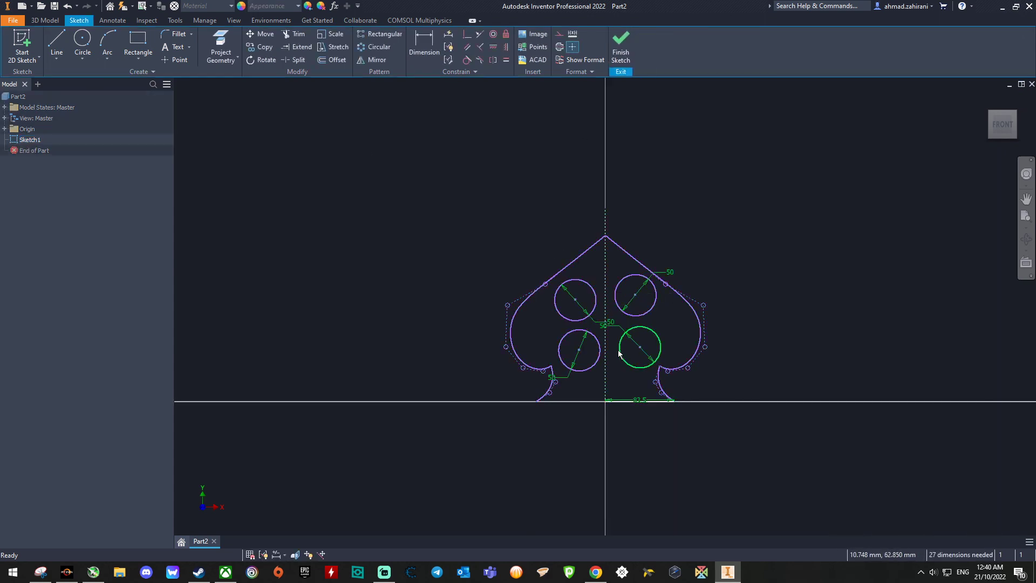
pyautogui.click(56, 42)
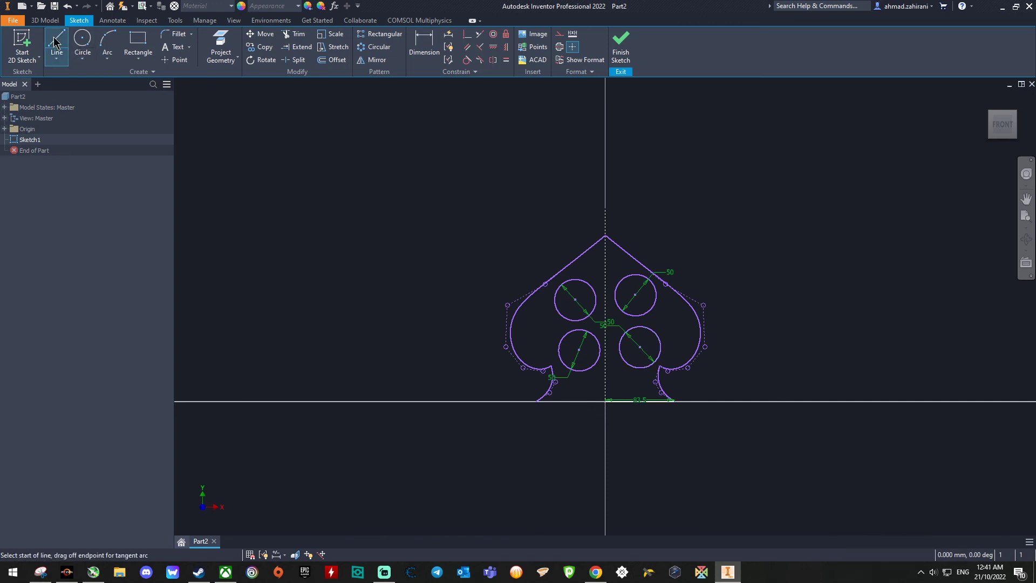
pyautogui.click(538, 400)
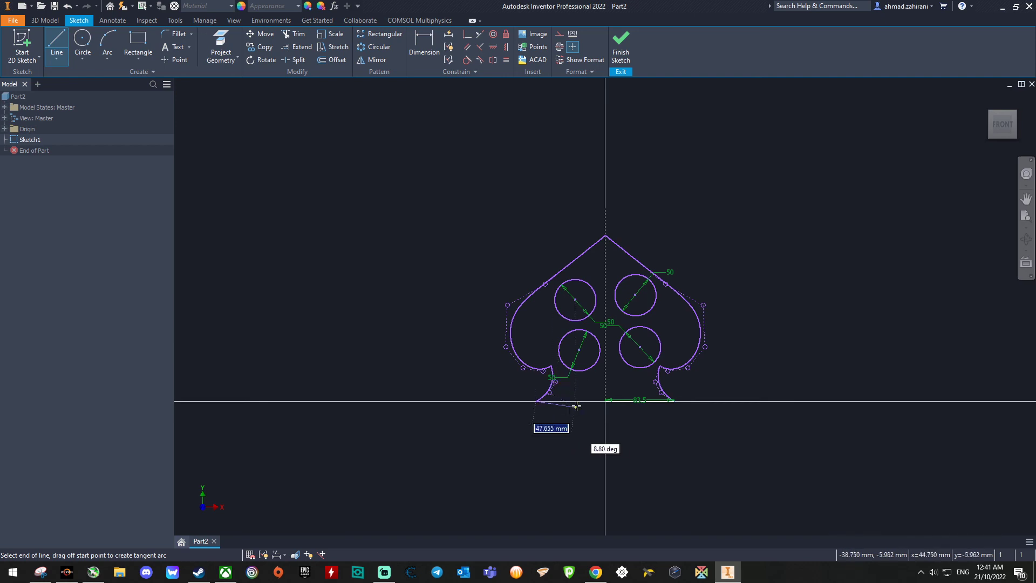
pyautogui.doubleClick(605, 402)
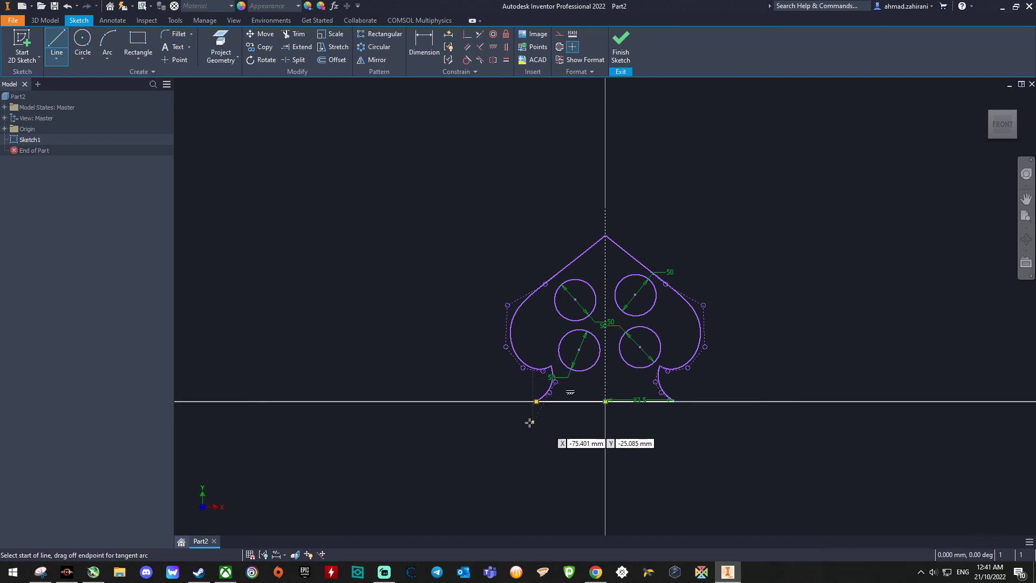
pyautogui.click(620, 56)
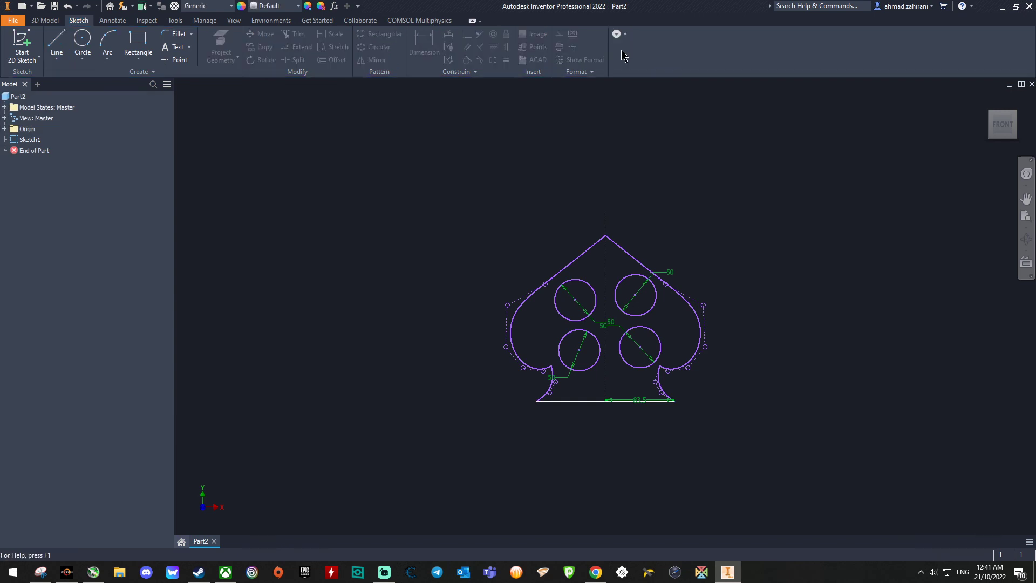
# Extrude the spade outline profile to a 40 mm distance, creating Extrusion1.
pyautogui.click(46, 22)
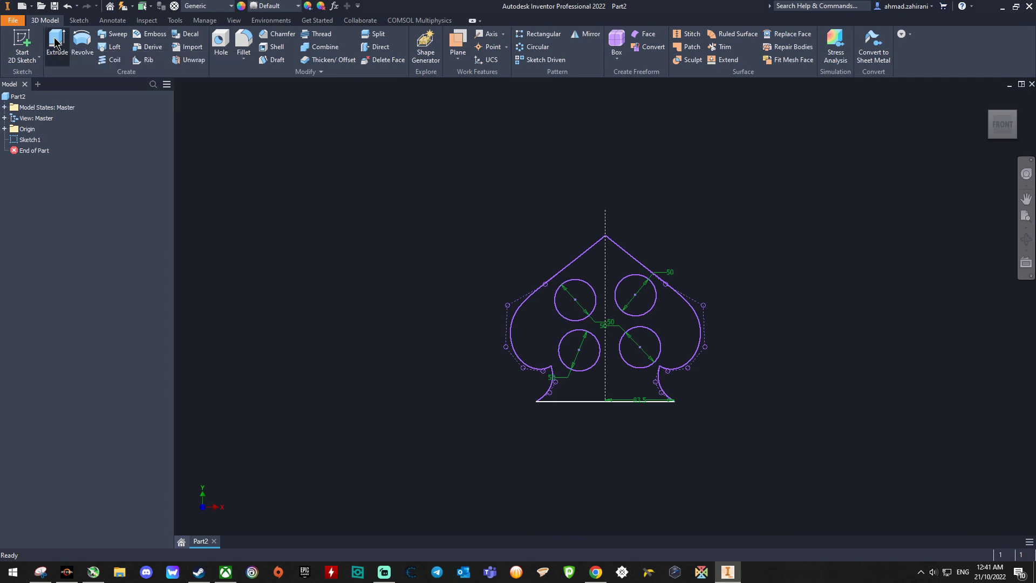
pyautogui.click(56, 43)
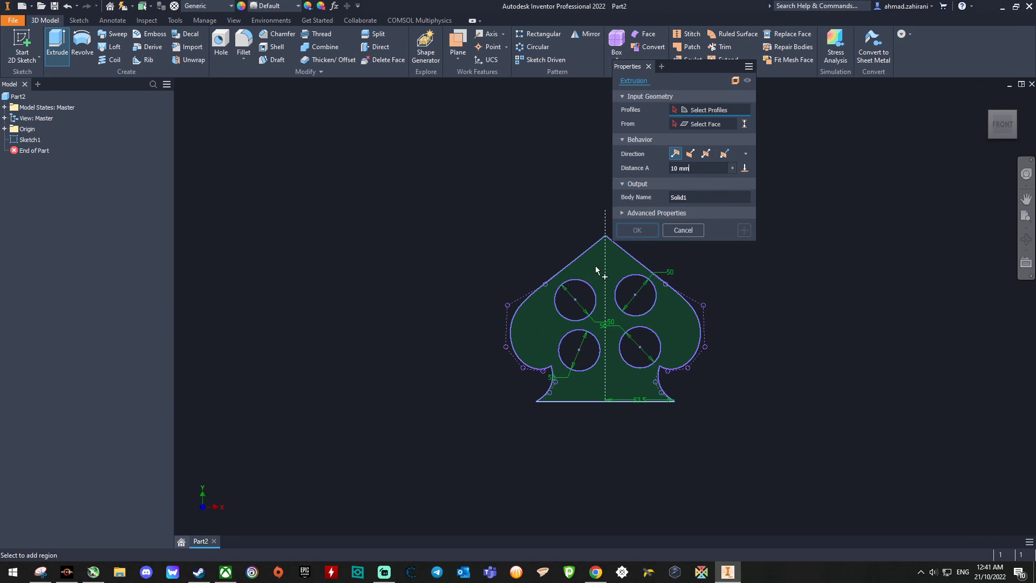
pyautogui.click(545, 325)
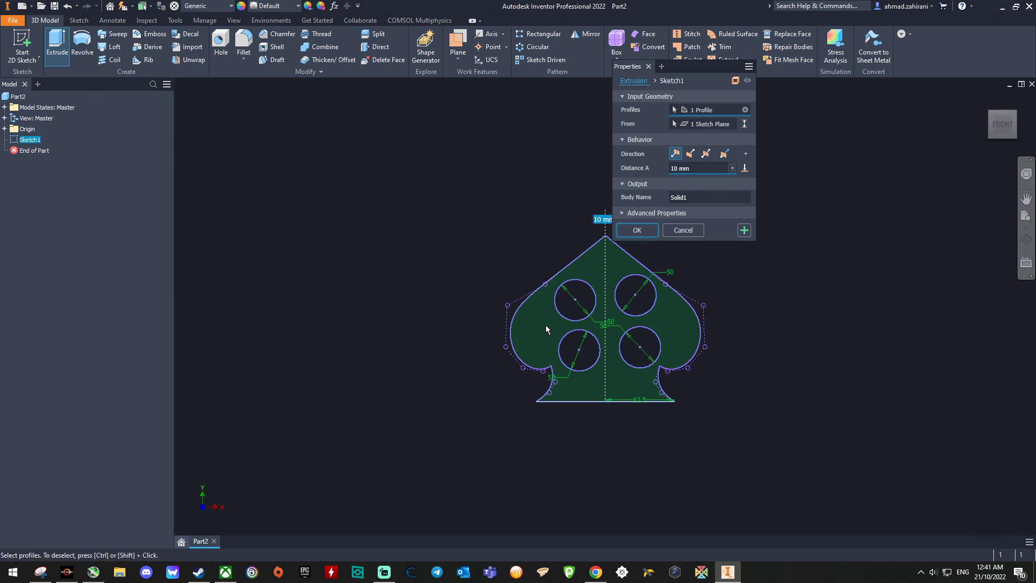
pyautogui.doubleClick(674, 168)
pyautogui.write('4')
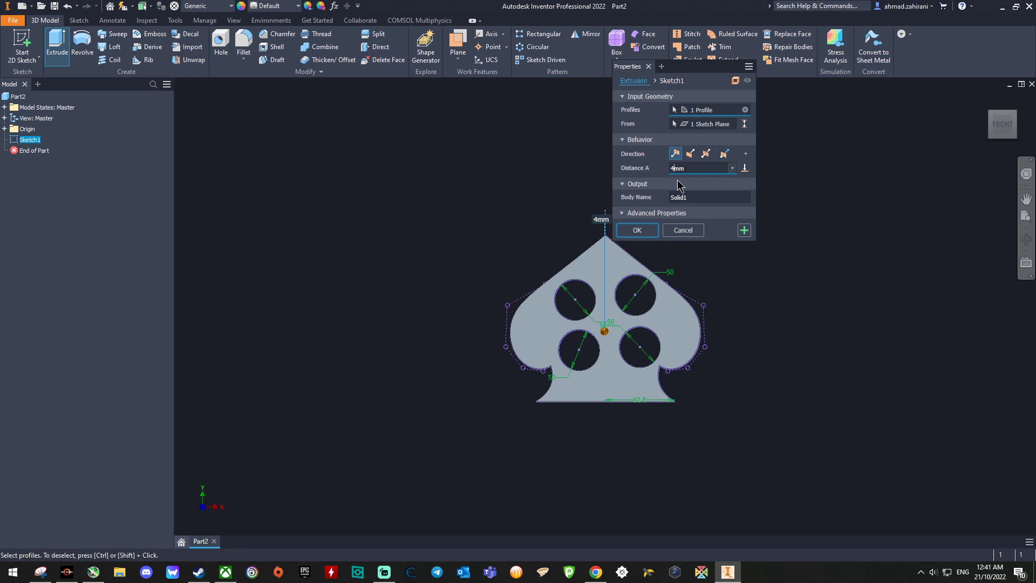
pyautogui.write('0')
pyautogui.press('Return')
pyautogui.click(648, 233)
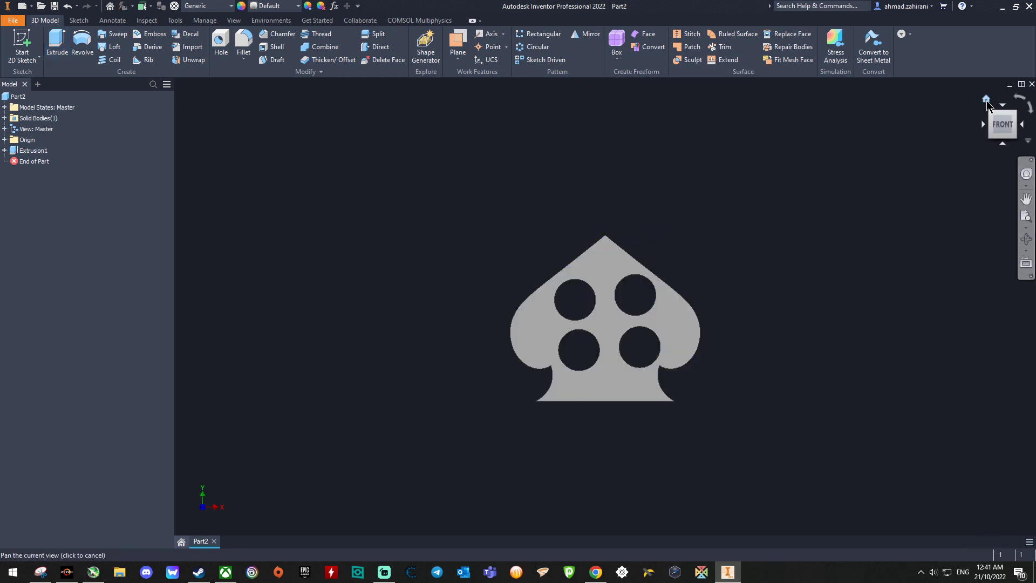
# Switch between Home and FRONT views to inspect the 40 mm spade solid and its four holes.
pyautogui.click(987, 102)
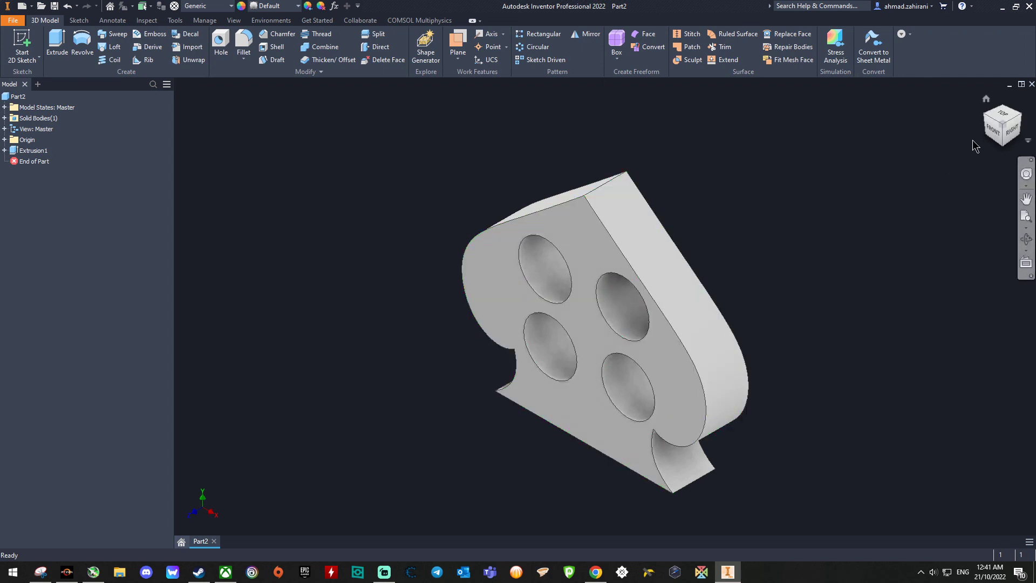
pyautogui.press('F2')
pyautogui.click(994, 130)
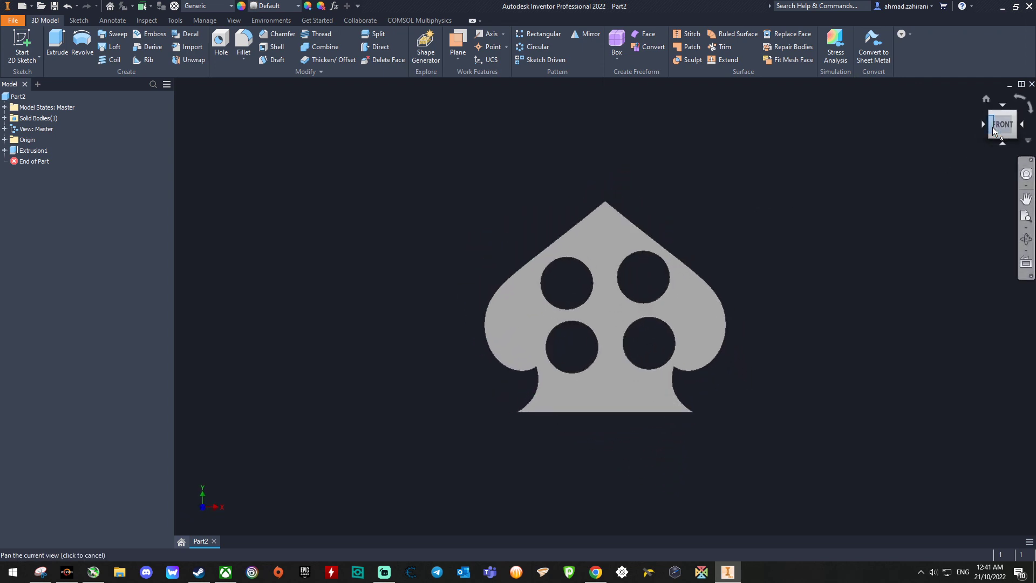
pyautogui.press('Escape')
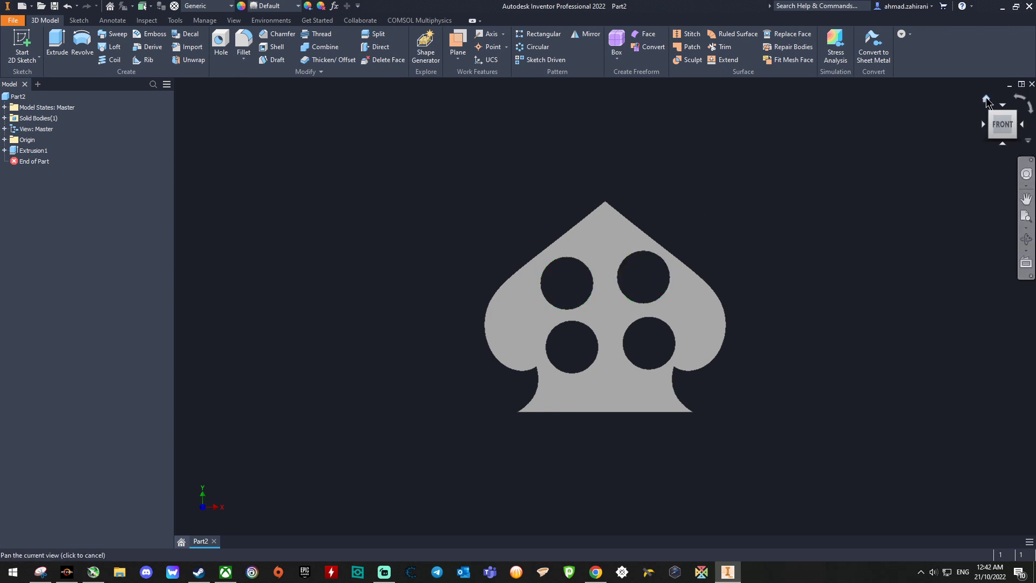
pyautogui.click(987, 99)
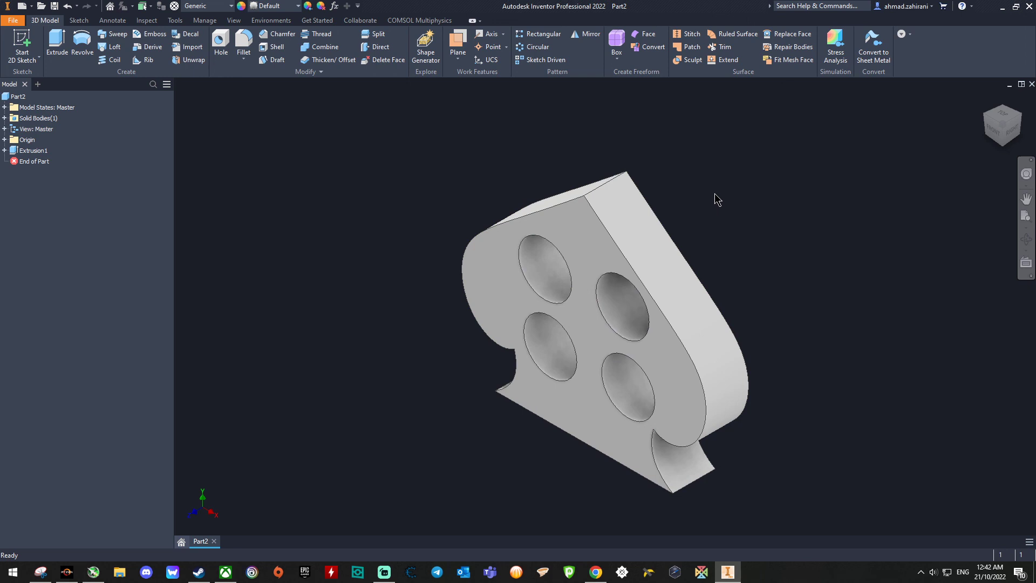
pyautogui.click(1026, 198)
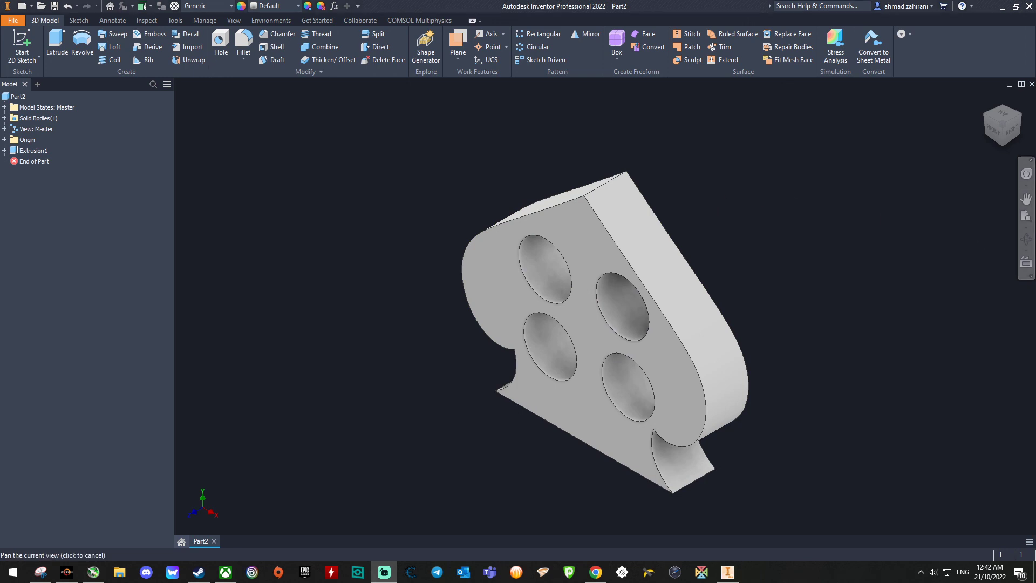